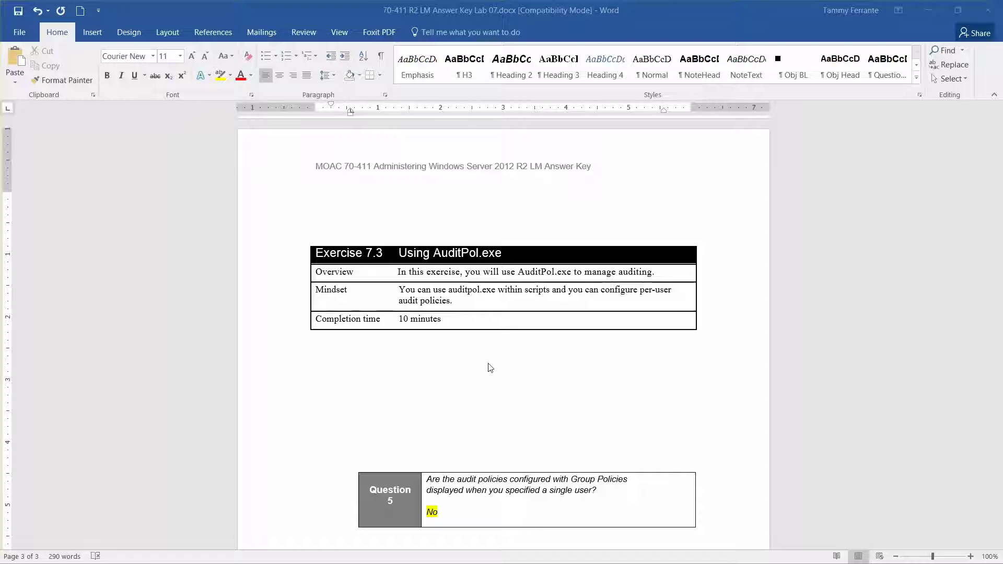
# Minimize the Word lab answer key so the two VM windows show
pyautogui.click(917, 8)
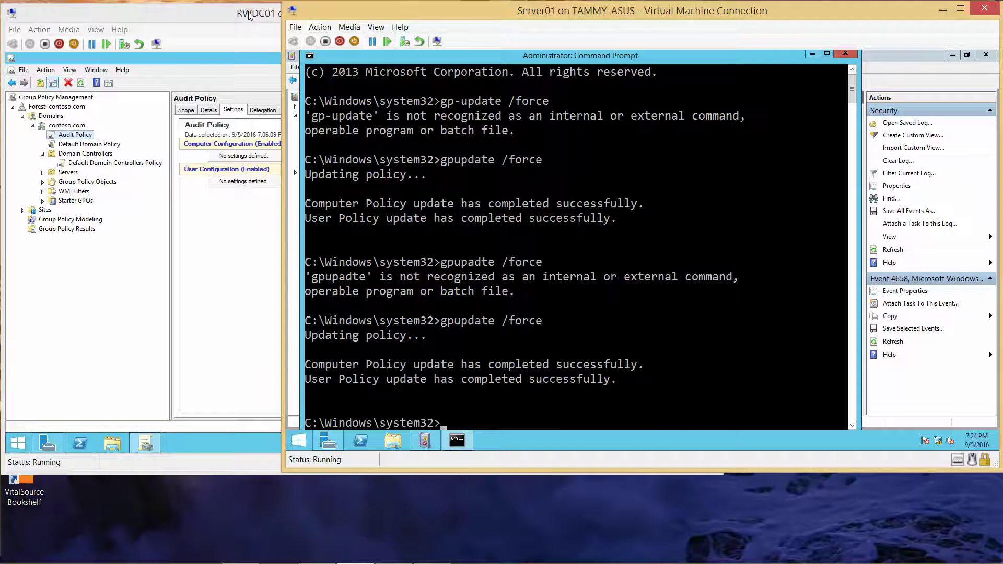
# Close Group Policy Management on RWDC01 and Command Prompt and Event Viewer on Server01, then minimize Server01
pyautogui.click(249, 16)
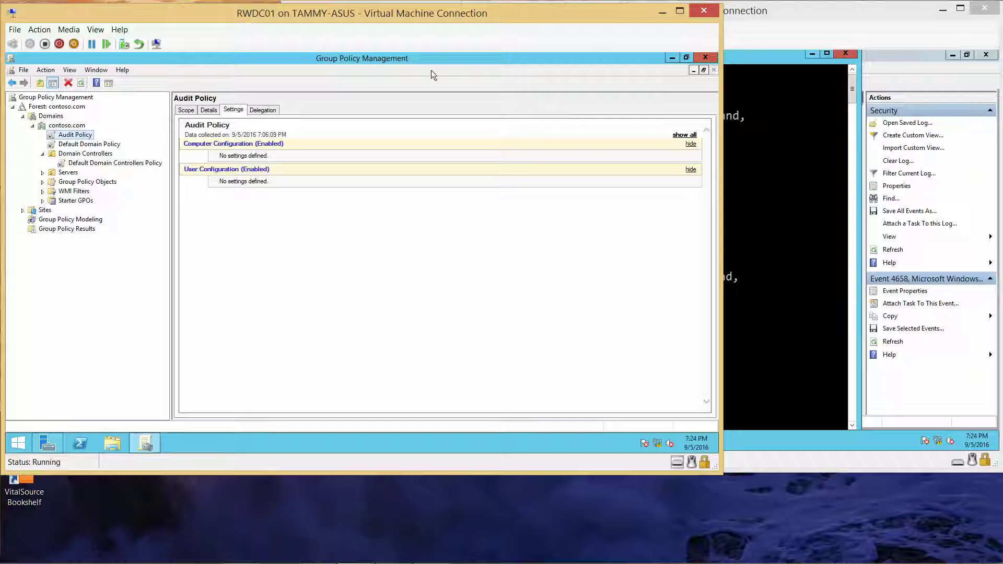
pyautogui.click(706, 58)
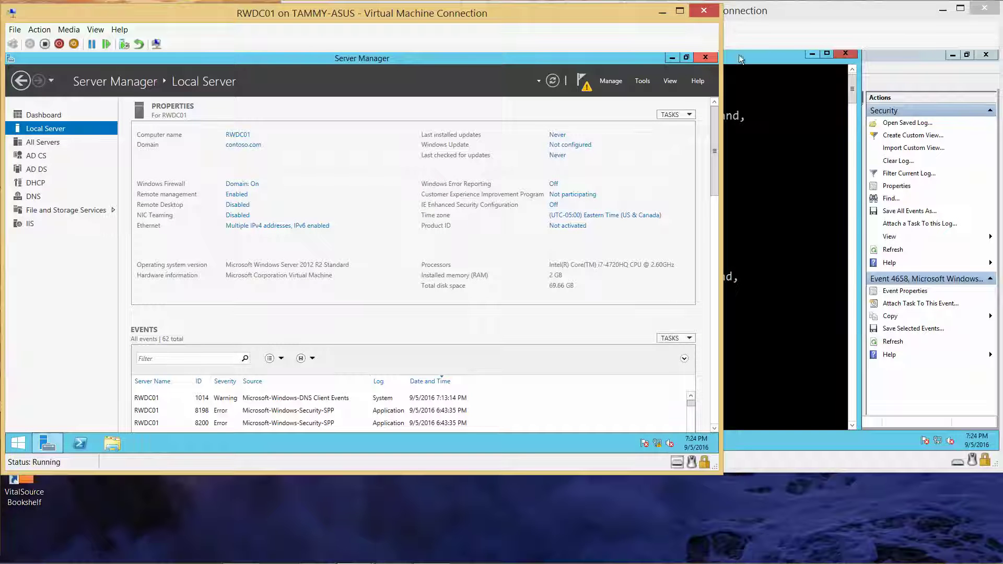
pyautogui.click(789, 10)
pyautogui.click(846, 54)
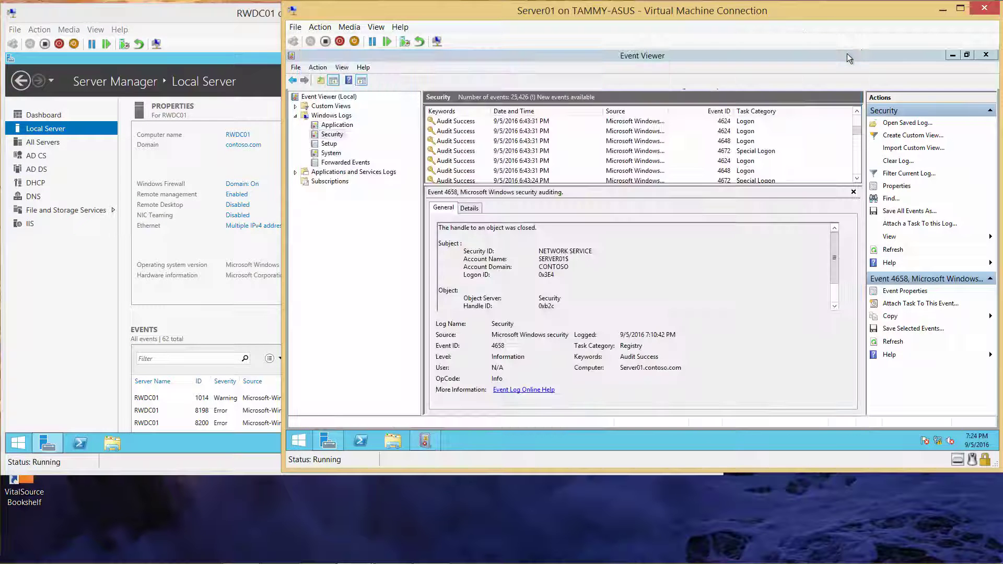
pyautogui.click(986, 55)
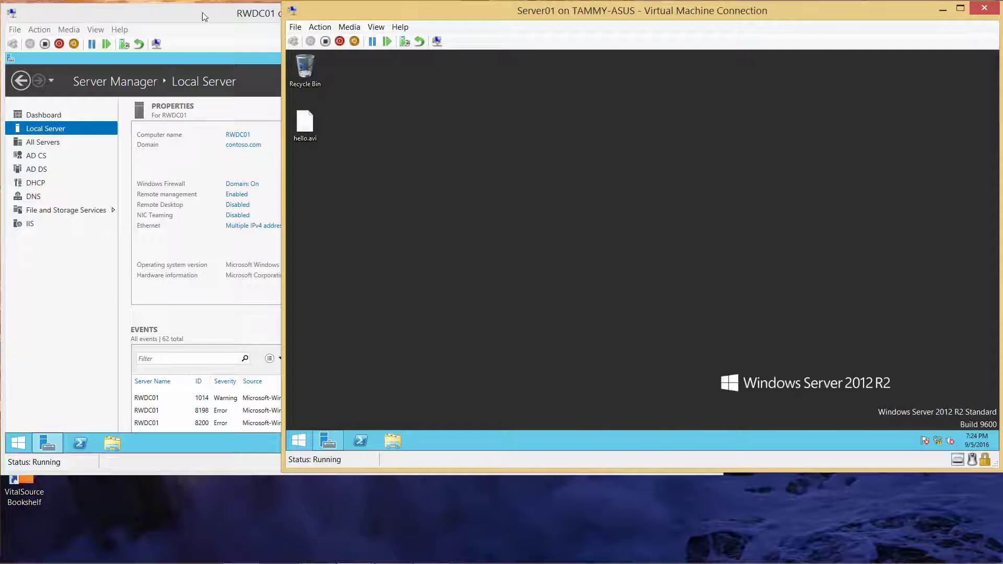
pyautogui.doubleClick(196, 13)
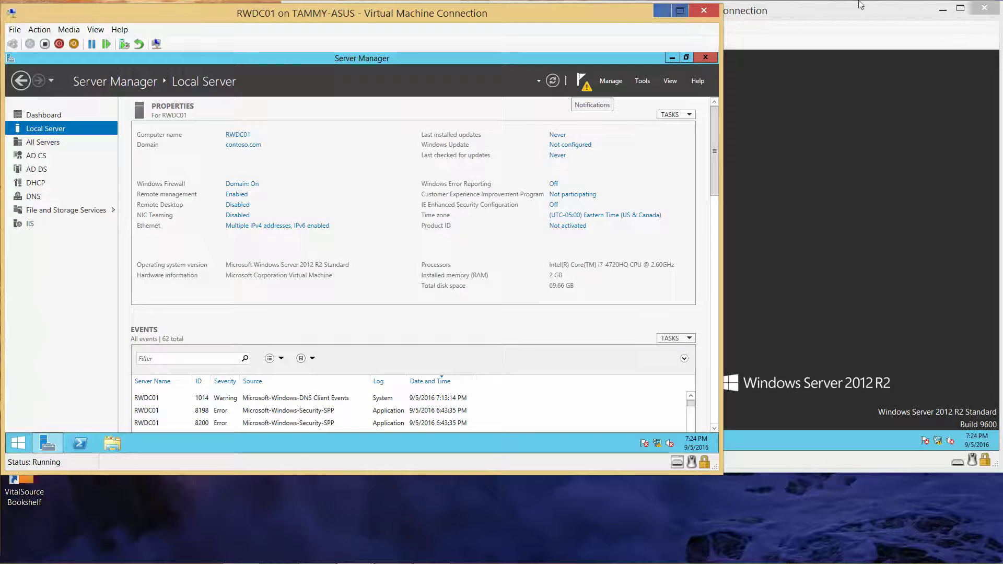
pyautogui.click(941, 10)
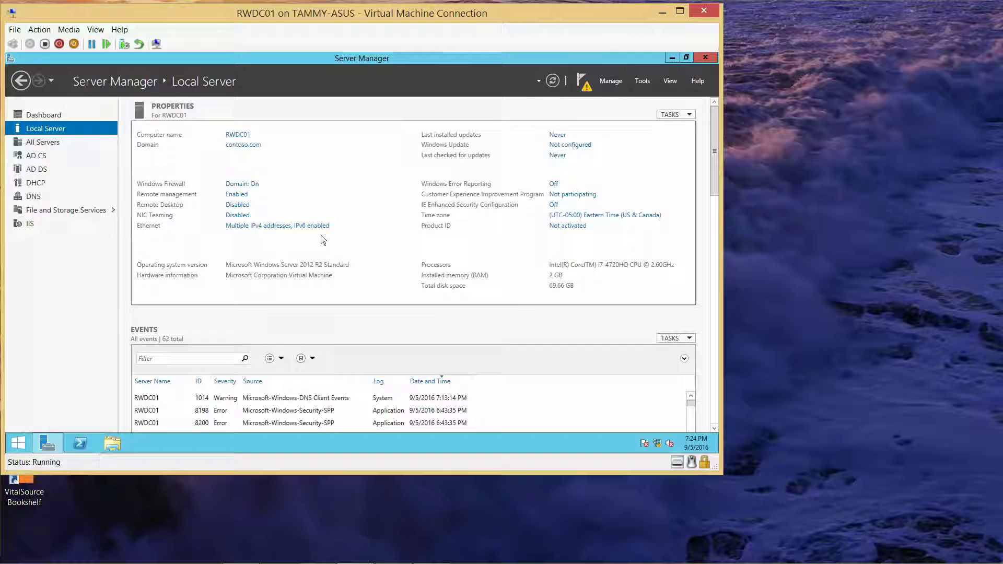
# Launch Active Directory Users and Computers from Server Manager Tools and open New on the Users container
pyautogui.click(642, 82)
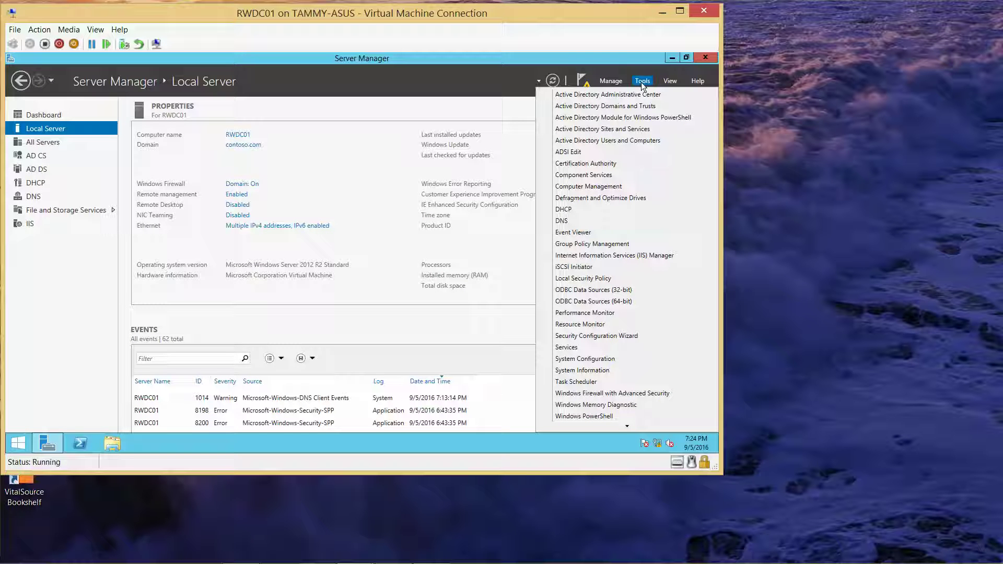
pyautogui.click(633, 139)
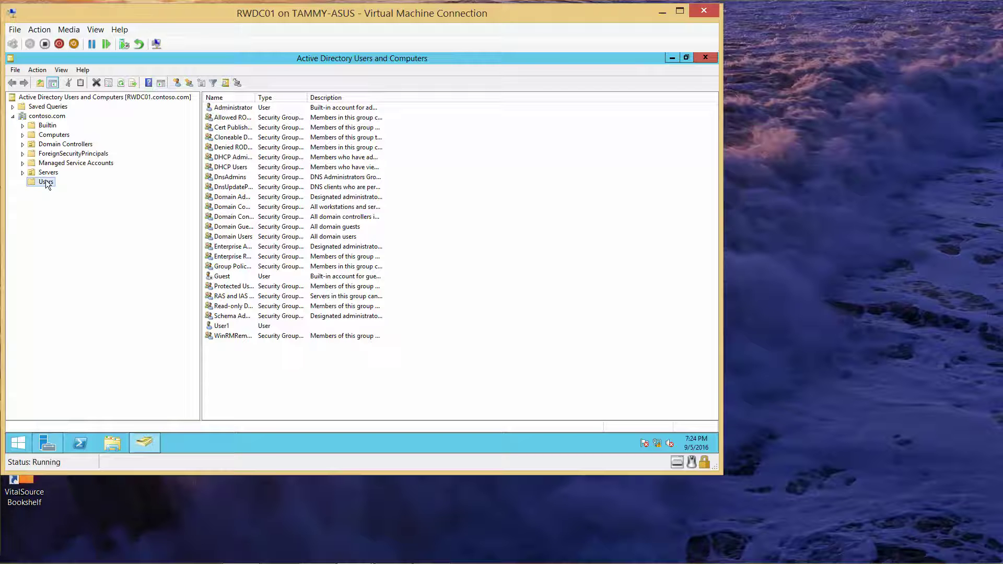
pyautogui.rightClick(45, 180)
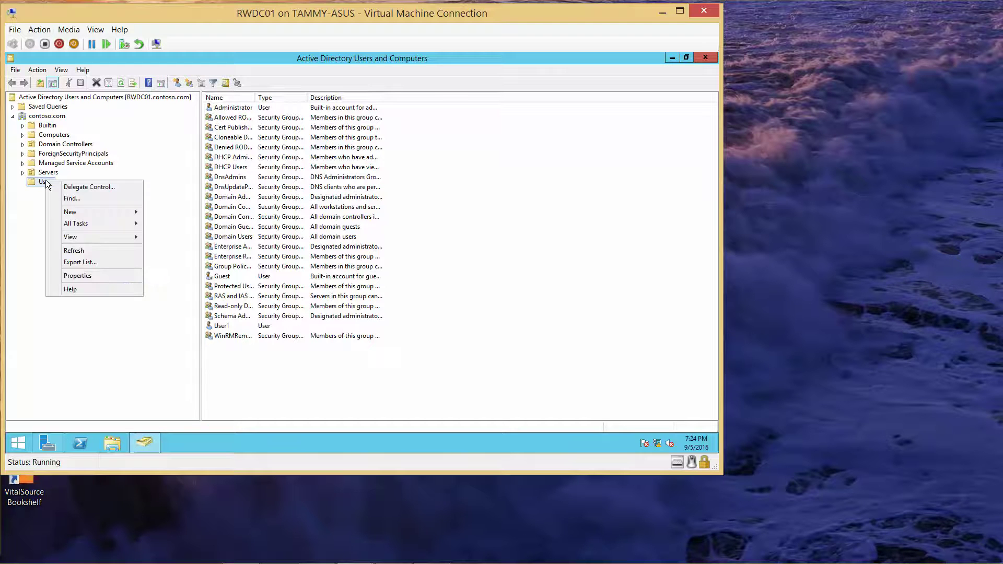
pyautogui.moveTo(112, 212)
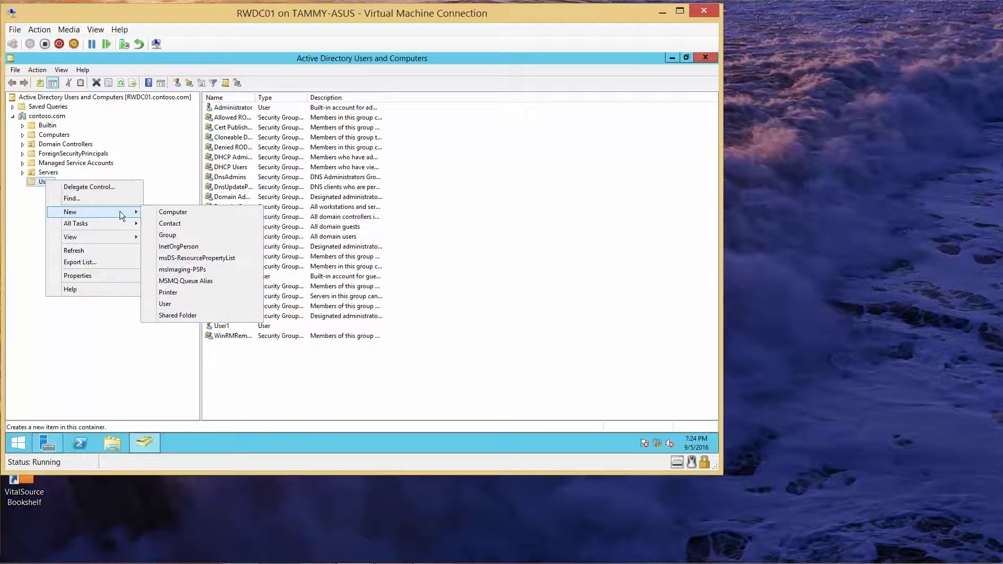
# Start a new user with first name and logon name User2
pyautogui.click(186, 304)
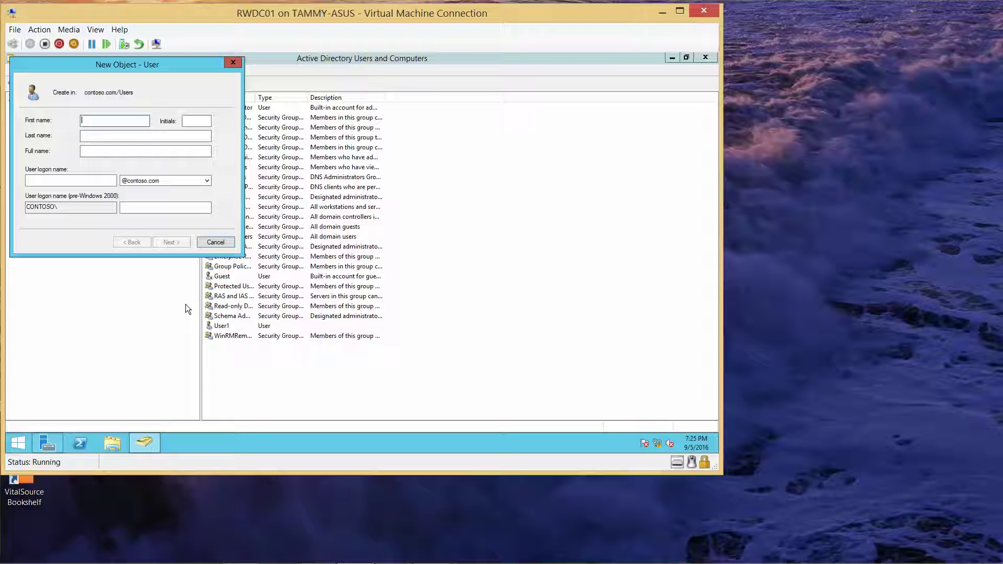
pyautogui.write('User2')
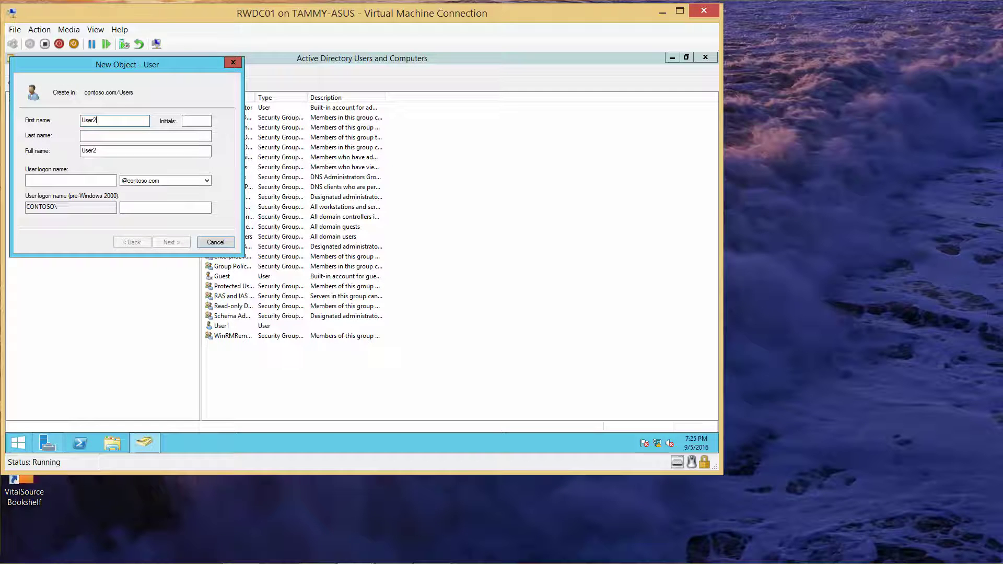
pyautogui.press('Tab')
pyautogui.press('Tab')
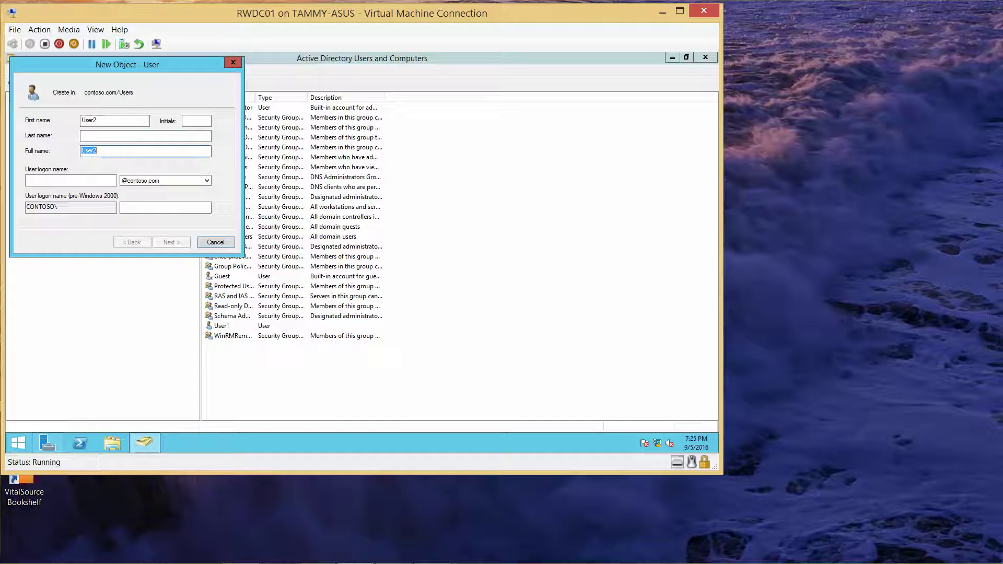
pyautogui.click(84, 183)
pyautogui.write('User2')
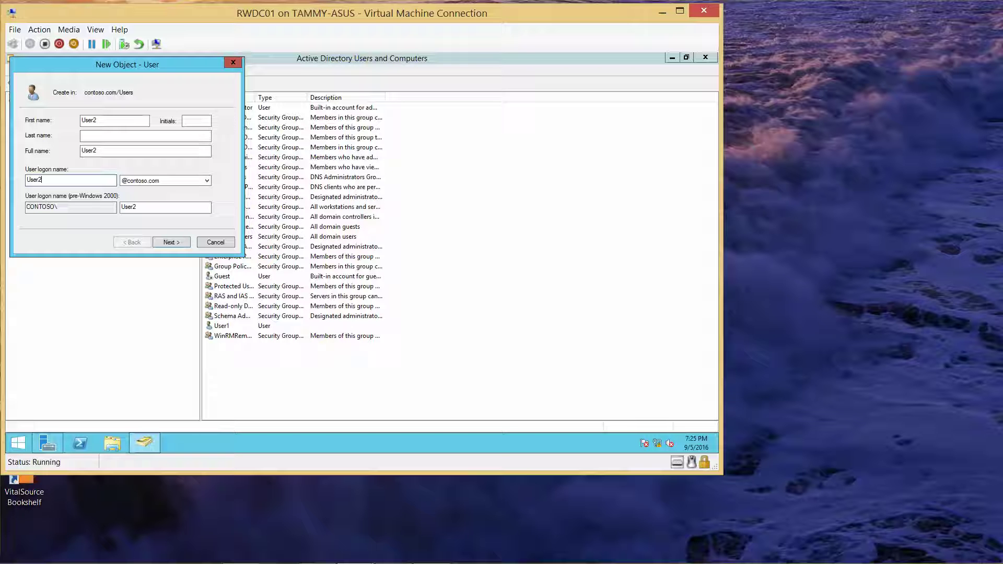
pyautogui.click(180, 243)
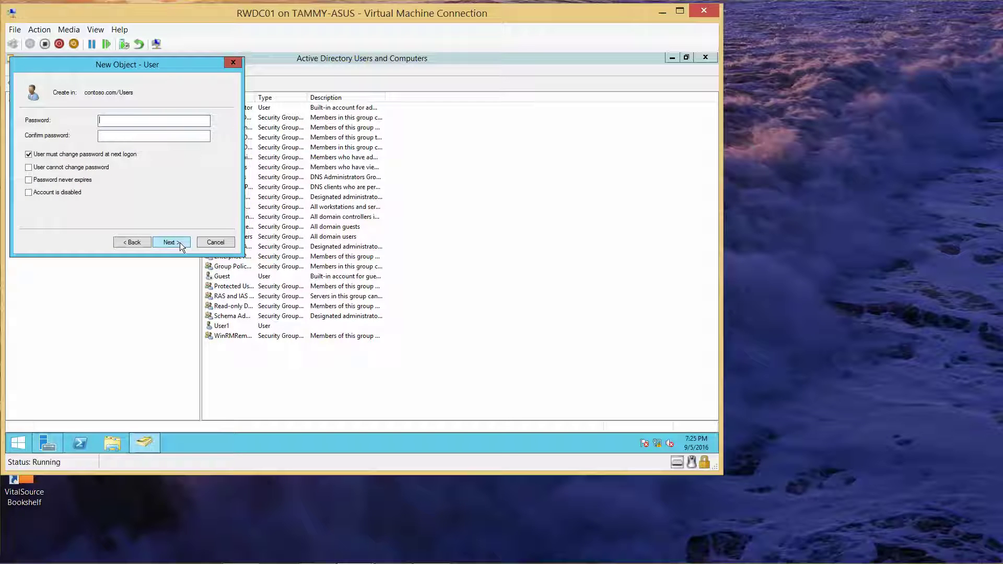
# Set and confirm User2's password, never expiring with no change required at next logon, and finish
pyautogui.write('Pa')
pyautogui.press('BackSpace')
pyautogui.press('BackSpace')
pyautogui.write('Pa$$w0rd')
pyautogui.press('Tab')
pyautogui.write('Pa$$w0rd')
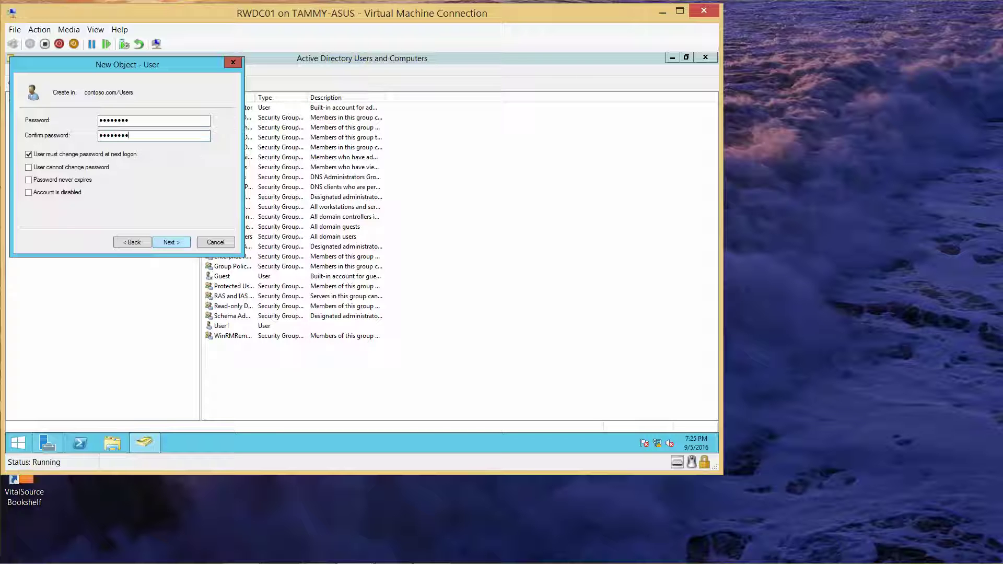
pyautogui.click(29, 156)
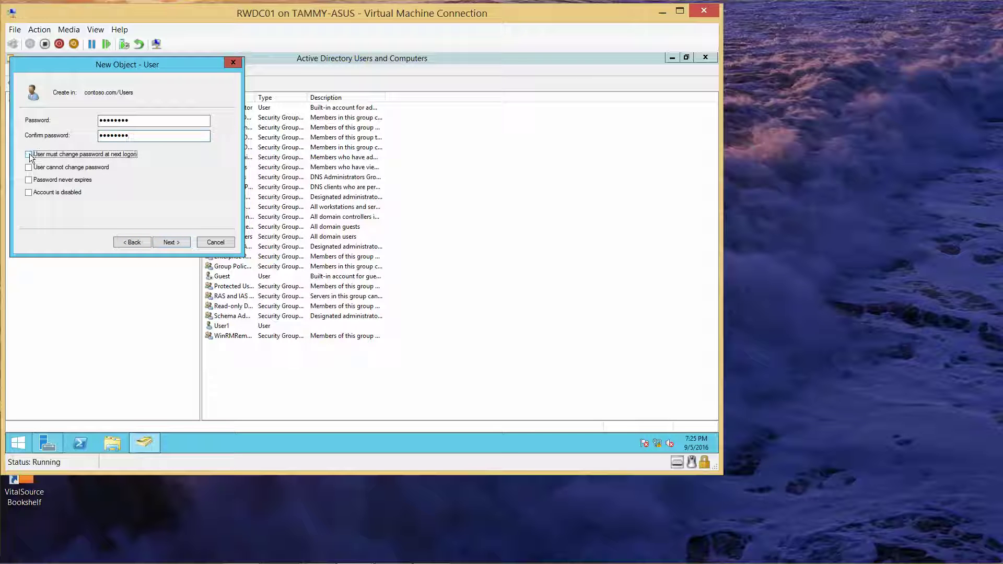
pyautogui.click(28, 180)
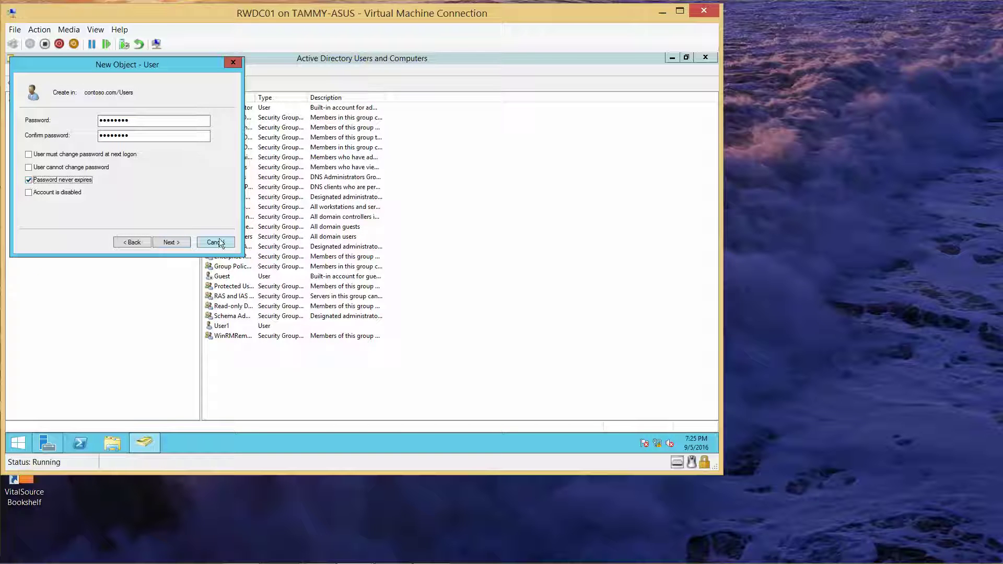
pyautogui.click(177, 242)
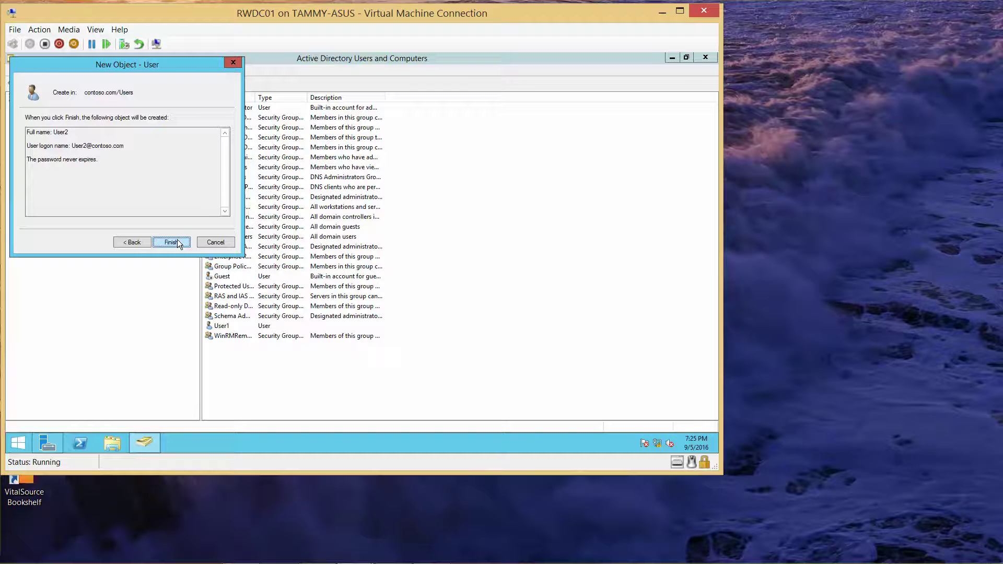
pyautogui.click(177, 243)
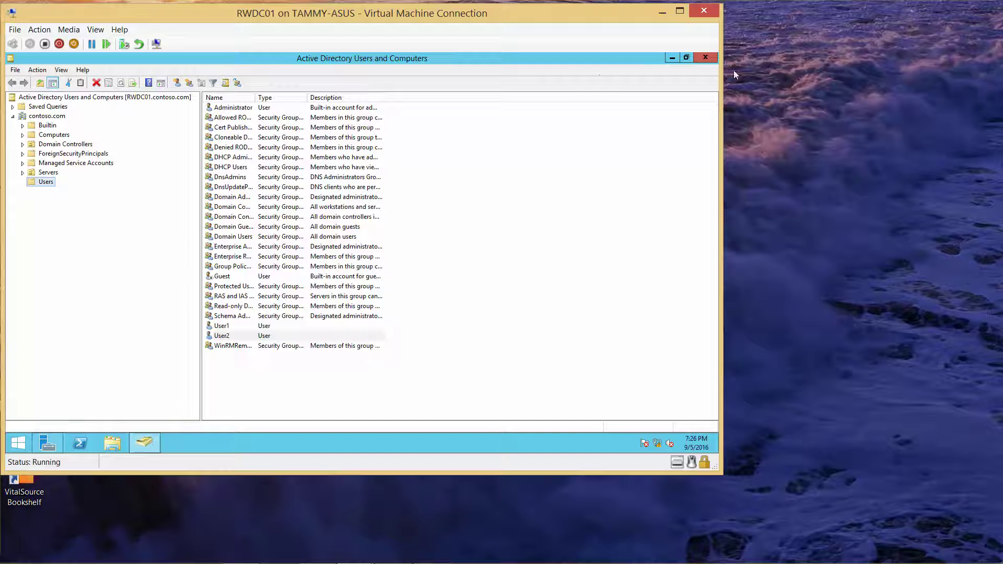
# Close Active Directory Users and Computers and open an administrator Command Prompt
pyautogui.click(705, 57)
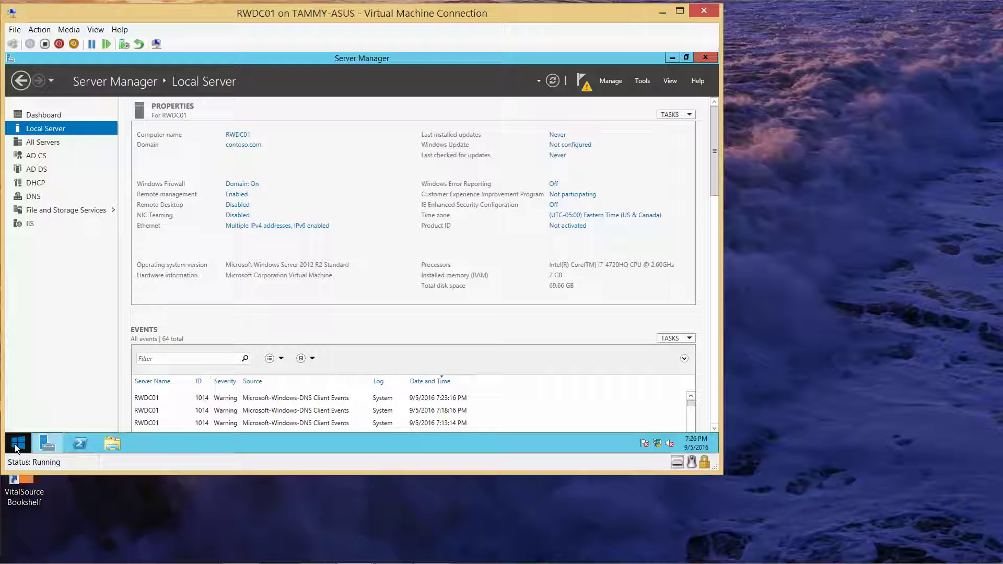
pyautogui.rightClick(16, 447)
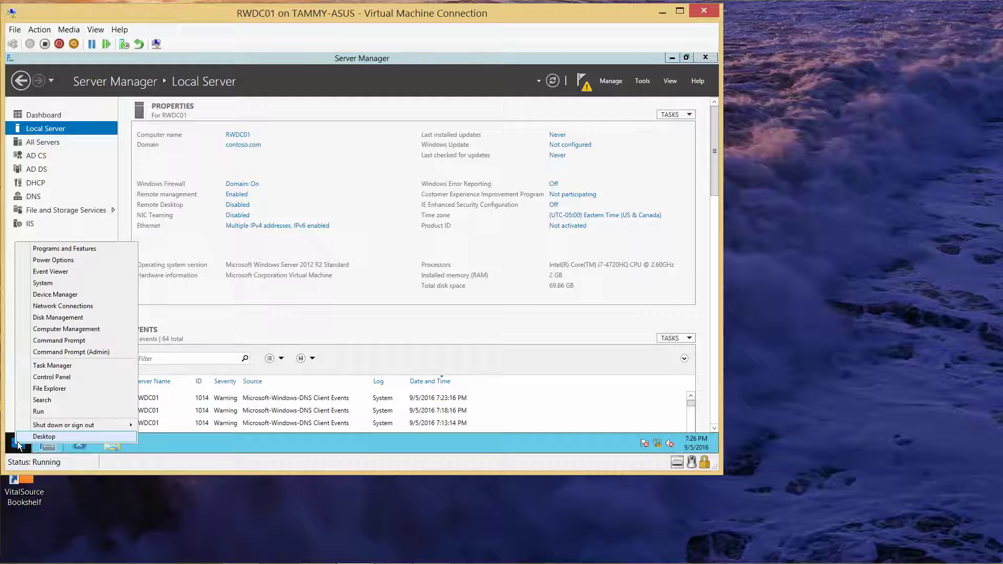
pyautogui.click(62, 342)
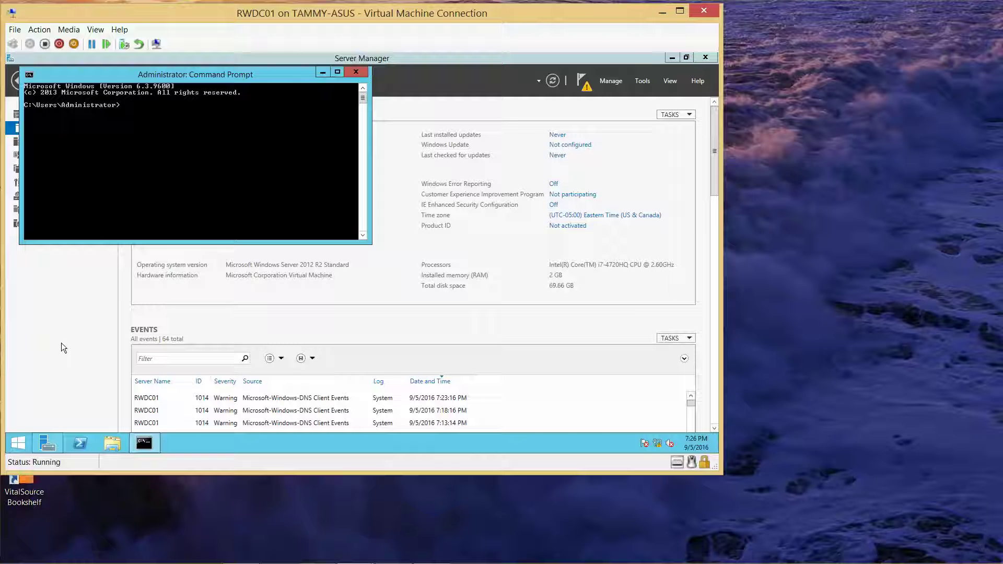
# Set the console font to Consolas size 24 and type auditpol /get /category:
pyautogui.rightClick(126, 76)
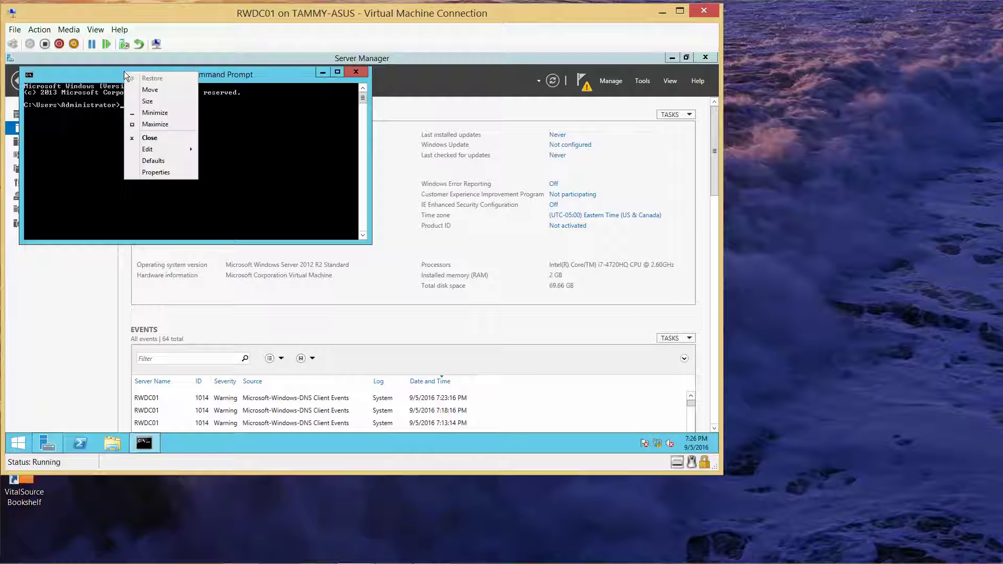
pyautogui.click(151, 175)
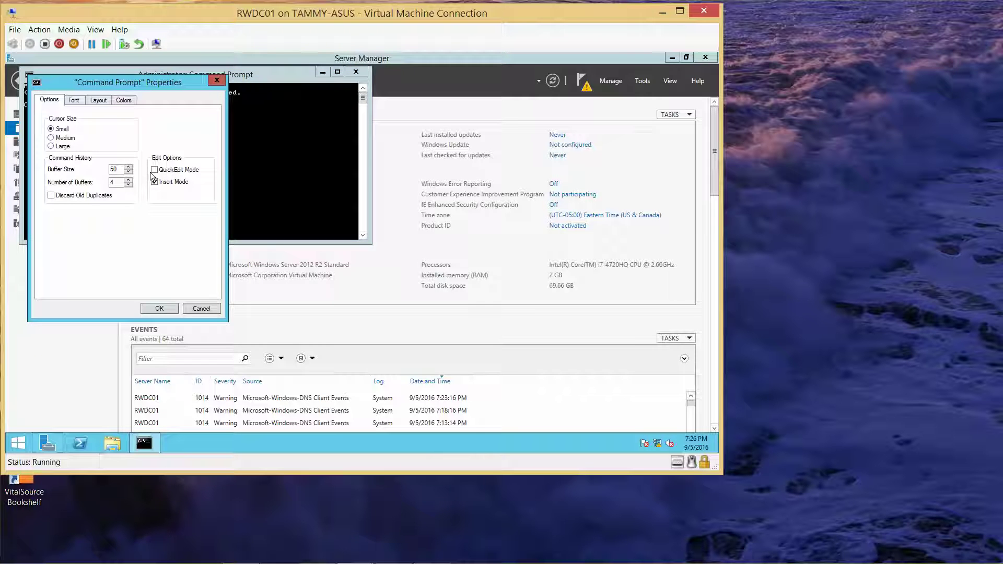
pyautogui.click(73, 99)
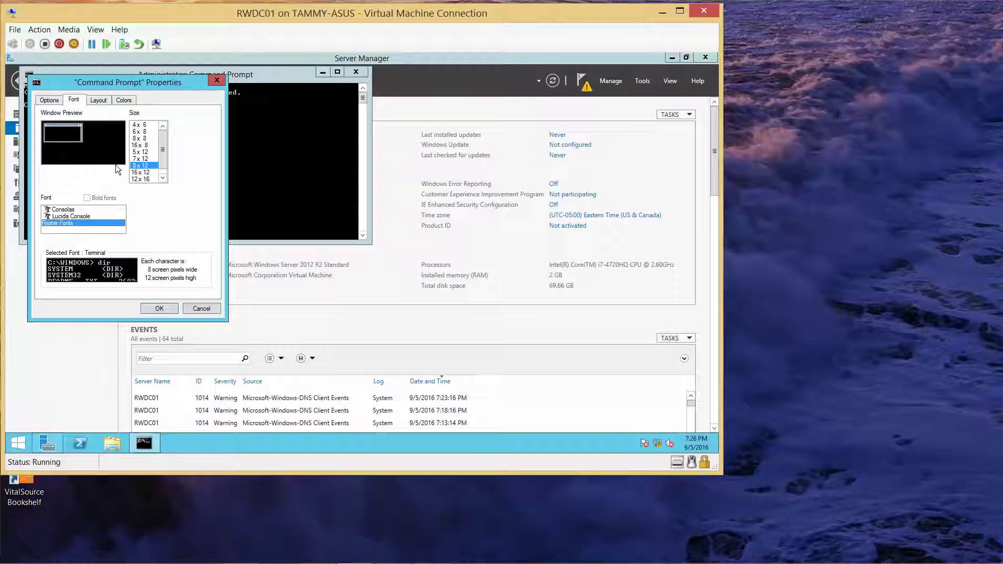
pyautogui.click(64, 209)
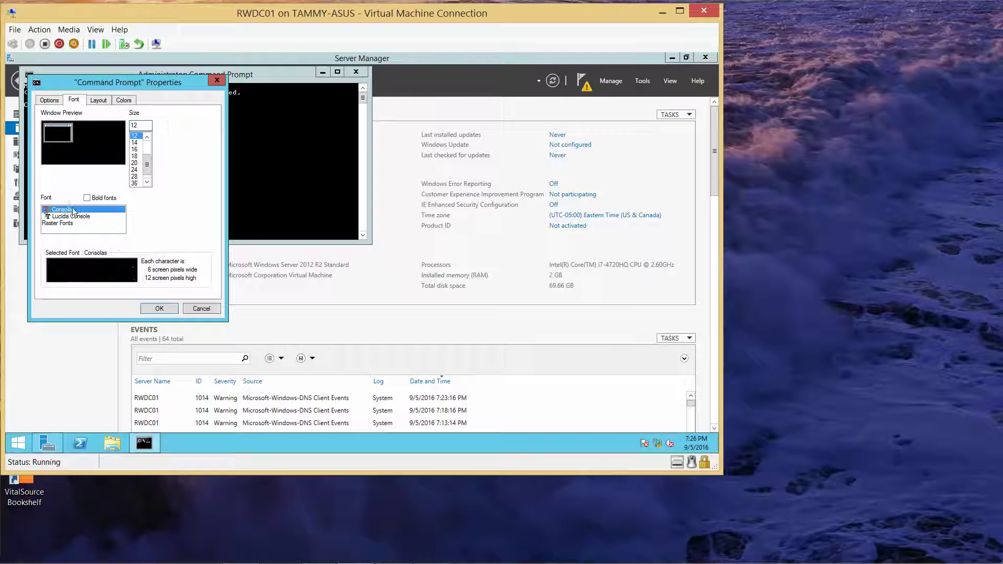
pyautogui.click(137, 170)
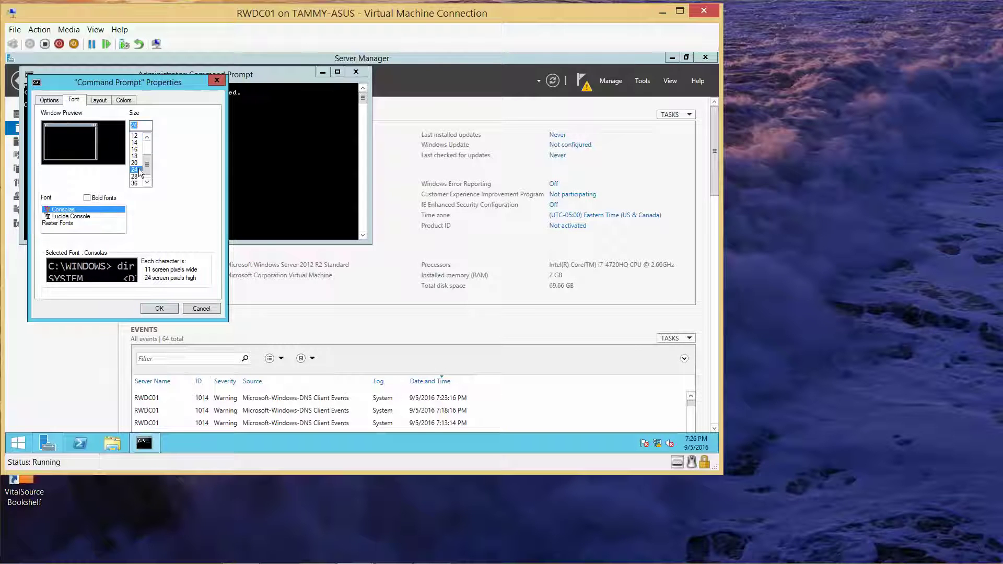
pyautogui.click(158, 305)
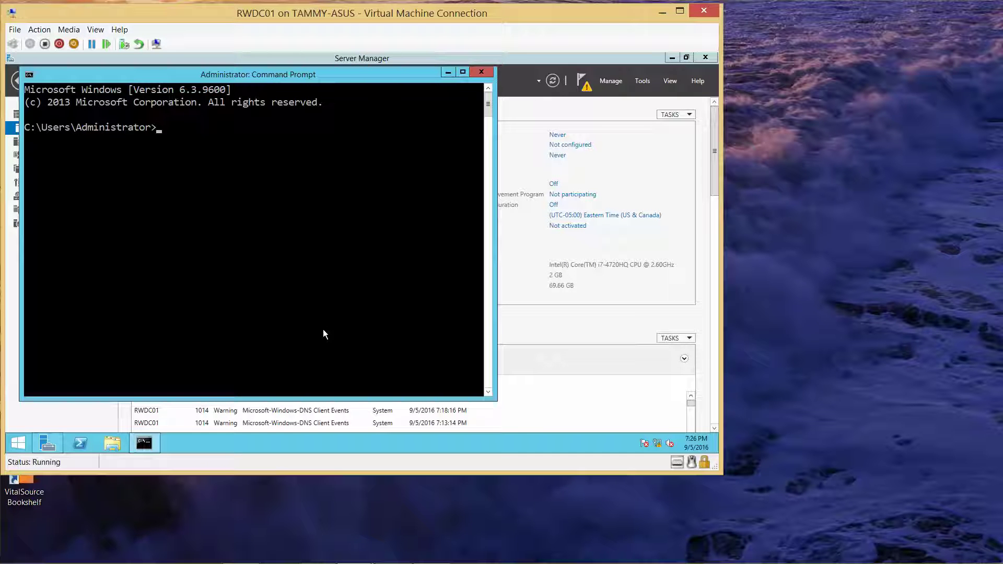
pyautogui.write('auditpol /get /category')
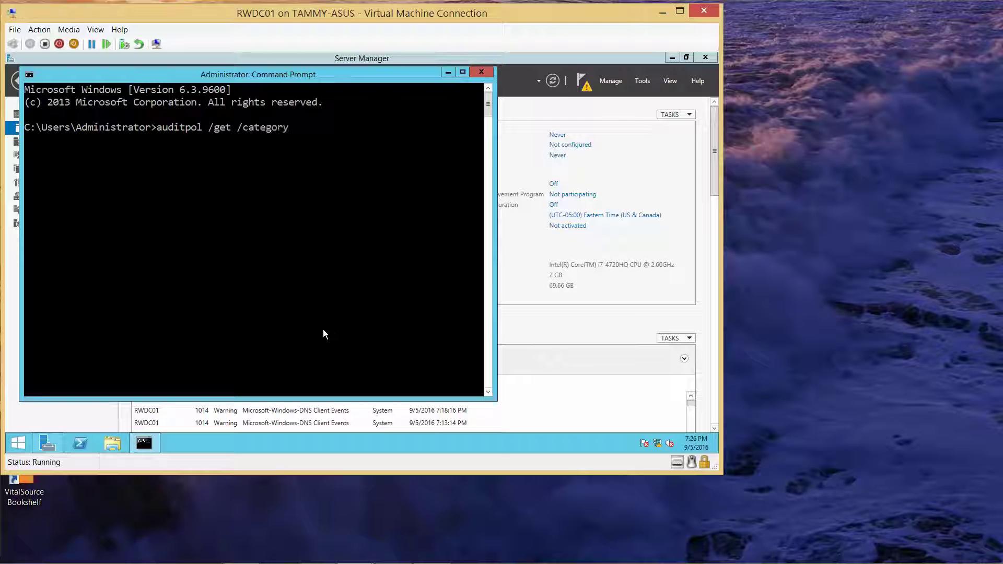
pyautogui.write(':*')
# List the system audit policy with auditpol /get /category:* and begin the per-user query for user2
pyautogui.press('Return')
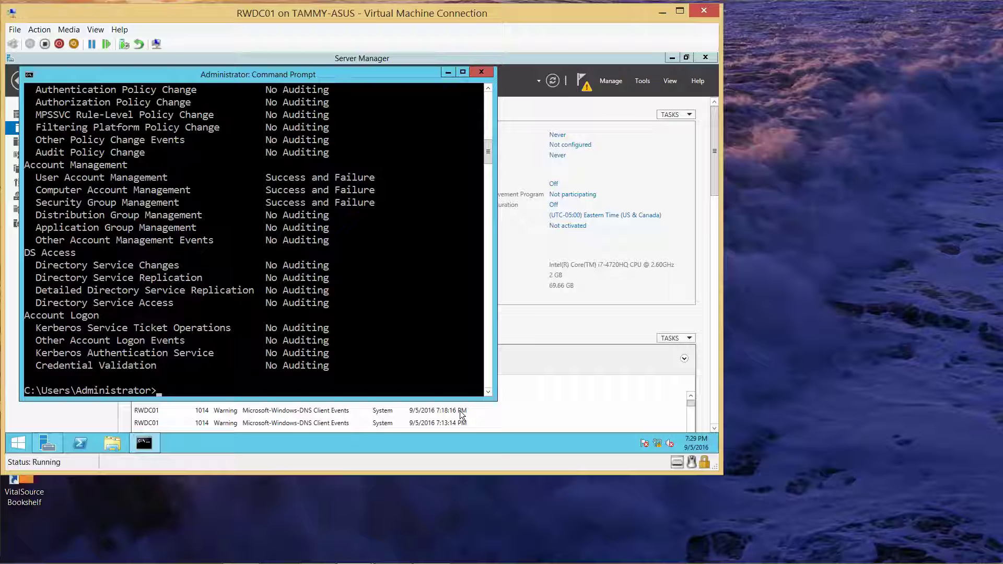
pyautogui.write('auditpol.exe /get /use')
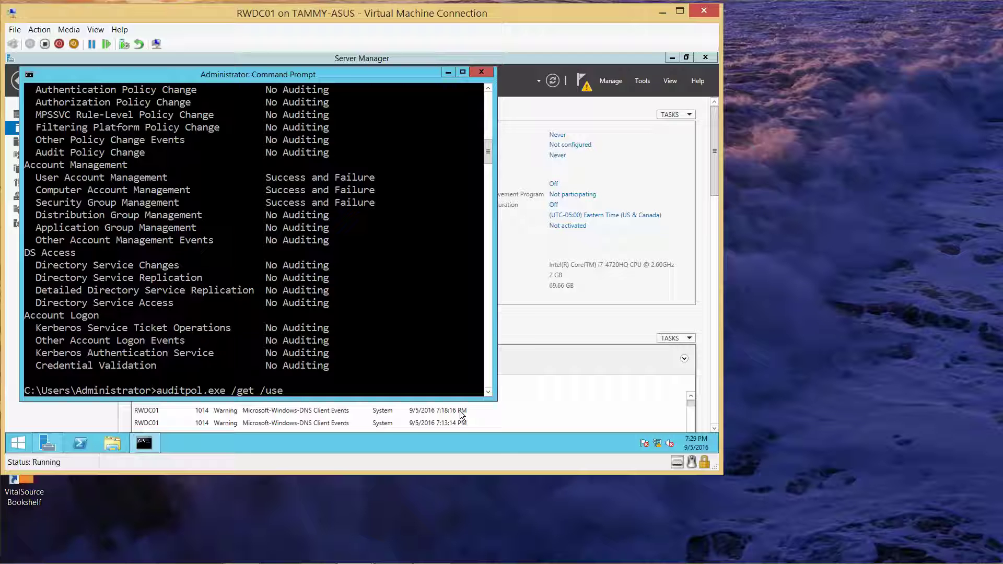
pyautogui.write('r:contos\\user2 /category')
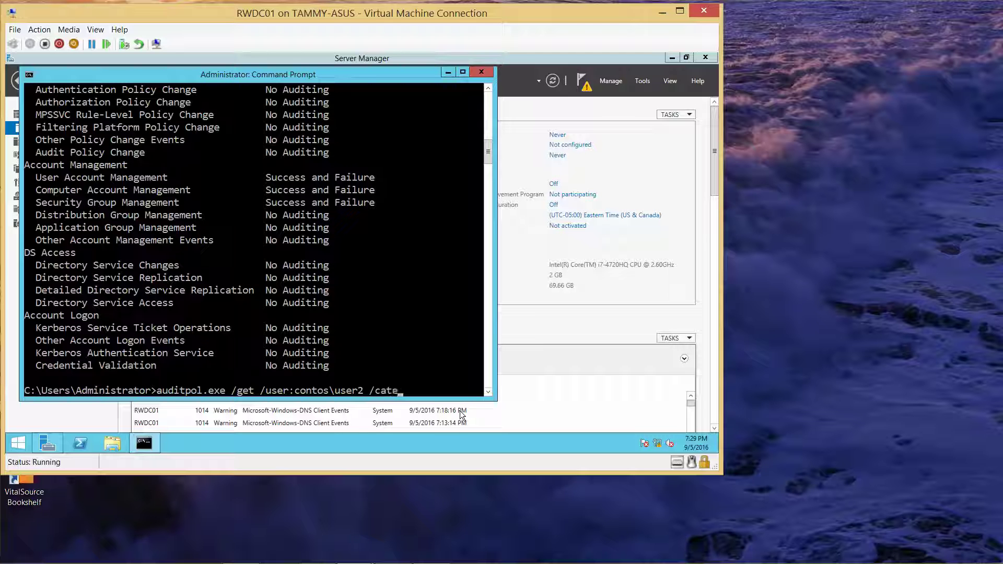
pyautogui.write(':*')
# Query User2's per-user audit policy with auditpol.exe /get /user:contoso\user2 /category:*, fixing the domain typo
pyautogui.press('Return')
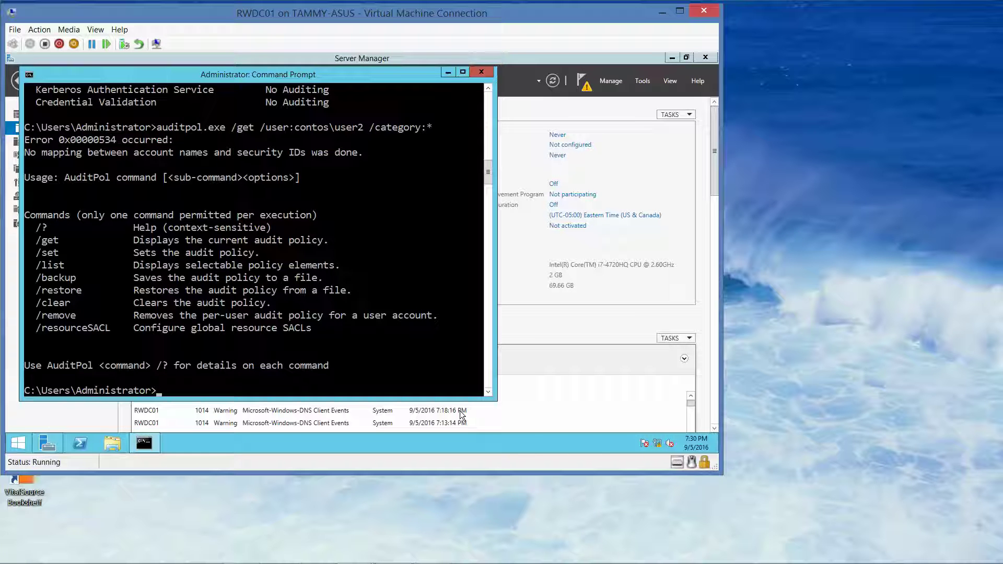
pyautogui.press('Up')
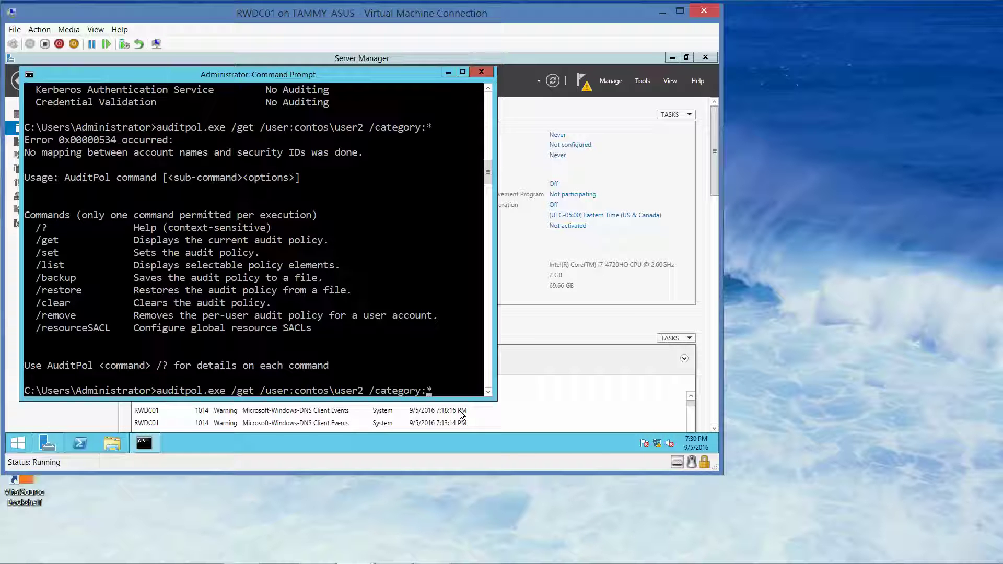
pyautogui.press('Left')
pyautogui.press('Left')
pyautogui.press('Left')
pyautogui.press('Left')
pyautogui.press('Left')
pyautogui.press('Left')
pyautogui.press('Left')
pyautogui.press('Left')
pyautogui.press('Left')
pyautogui.press('Left')
pyautogui.press('Left')
pyautogui.press('Left')
pyautogui.press('Left')
pyautogui.press('Left')
pyautogui.press('Left')
pyautogui.press('Left')
pyautogui.press('Left')
pyautogui.write('o')
pyautogui.press('Right')
pyautogui.press('Right')
pyautogui.press('Right')
pyautogui.press('Right')
pyautogui.press('Right')
pyautogui.press('Right')
pyautogui.press('Right')
pyautogui.press('Right')
pyautogui.press('Right')
pyautogui.press('Right')
pyautogui.press('Right')
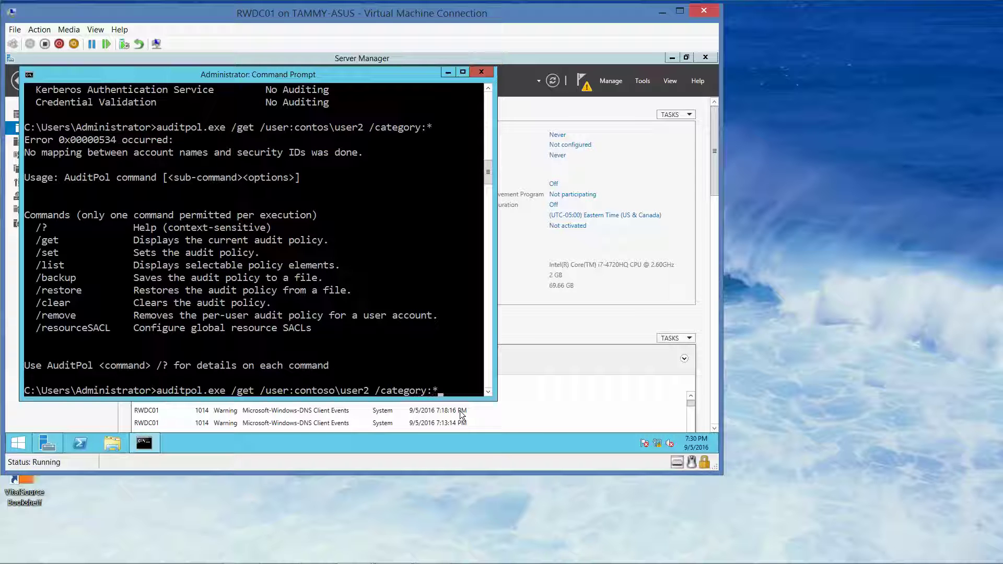
pyautogui.press('Return')
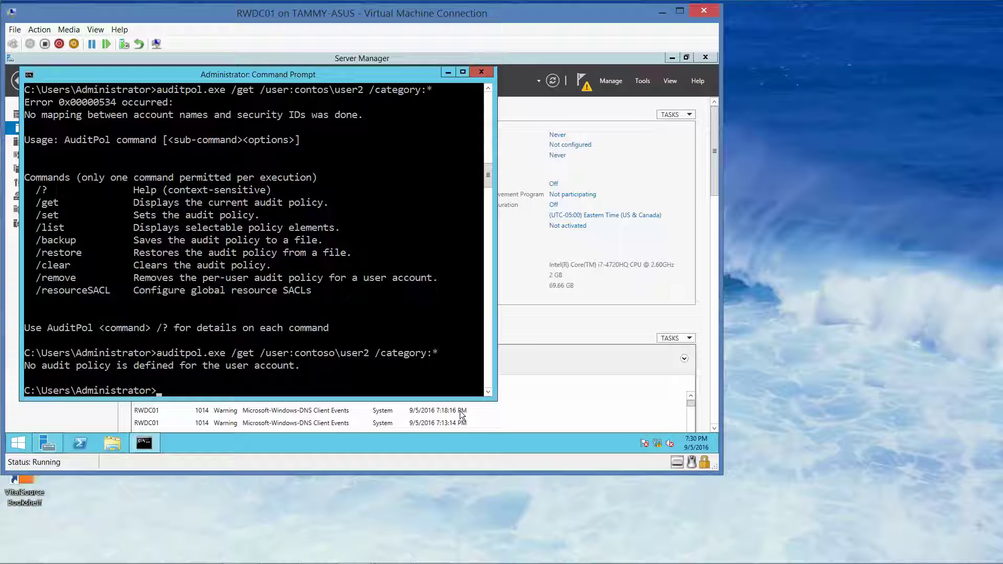
pyautogui.write('auditpol')
pyautogui.press('BackSpace')
# Enable success and failure auditing of user account management for contoso\user2 with auditpol.exe /set
pyautogui.write('.exe /set /user')
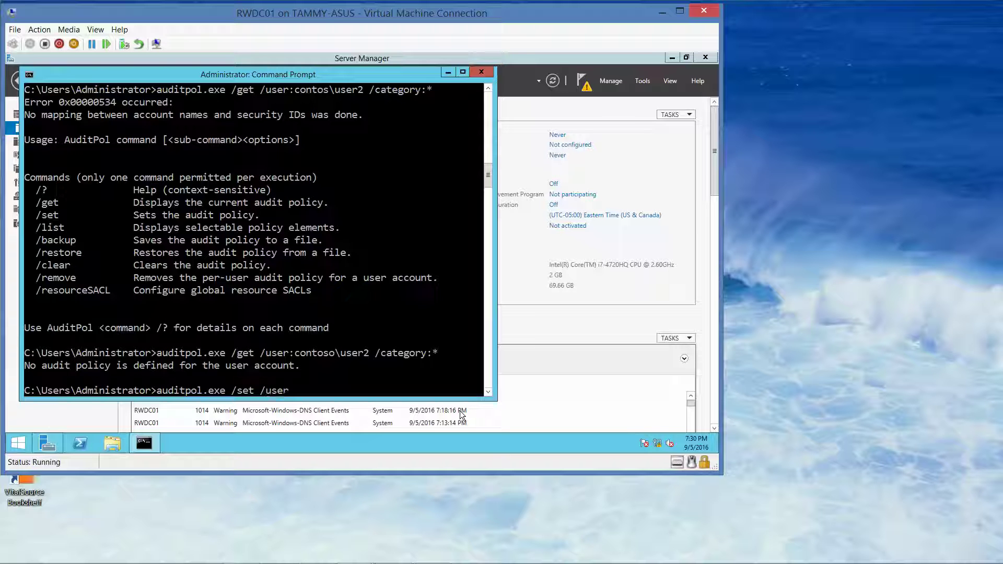
pyautogui.write(':contoso\\user2 /su')
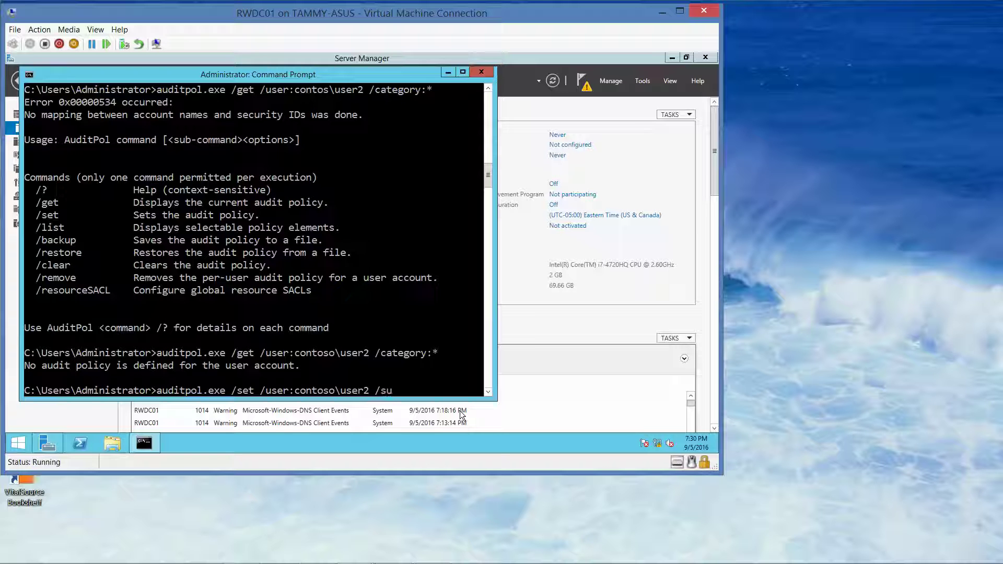
pyautogui.write('bcategory:"user account')
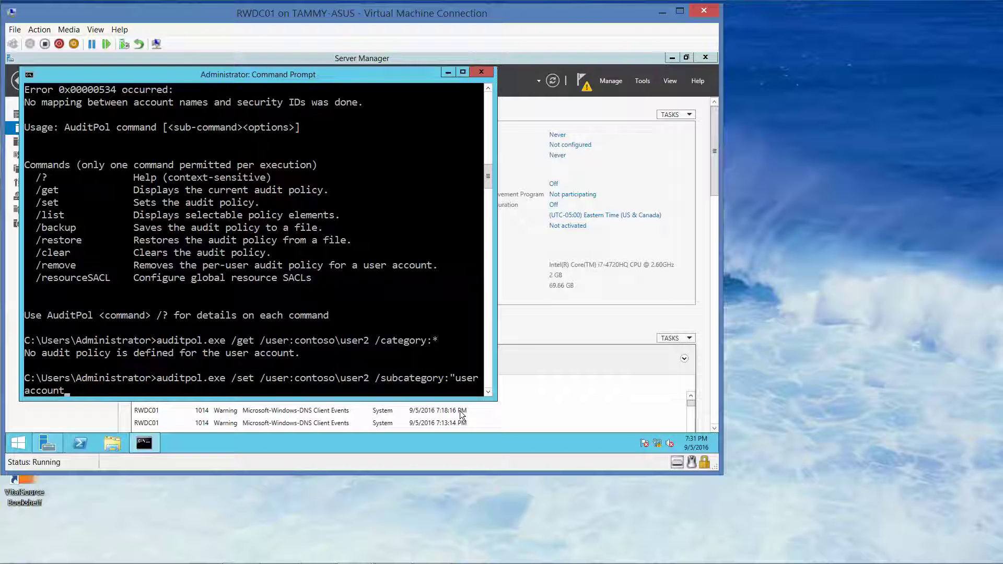
pyautogui.write(' management')
pyautogui.write('/success')
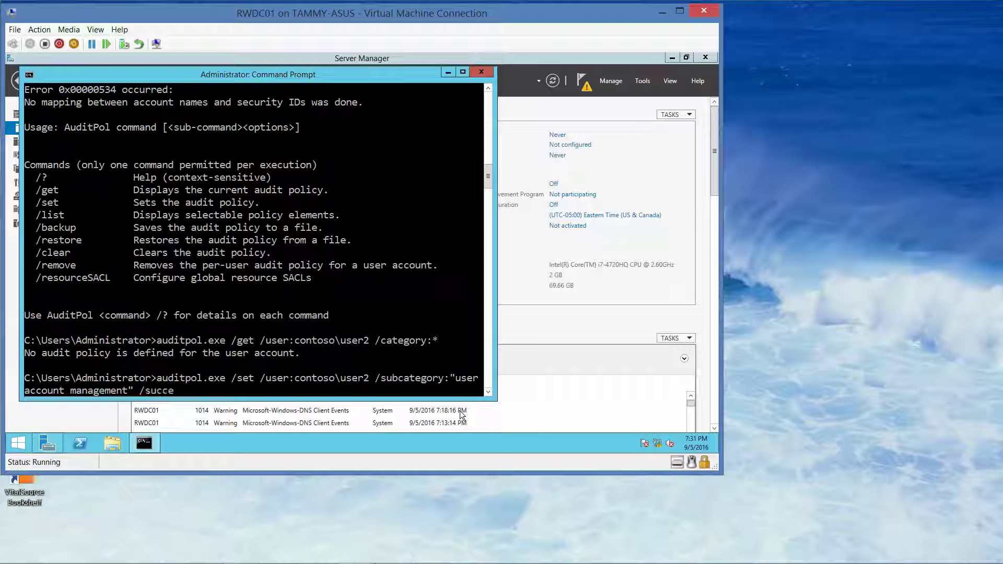
pyautogui.write(':enable /fai')
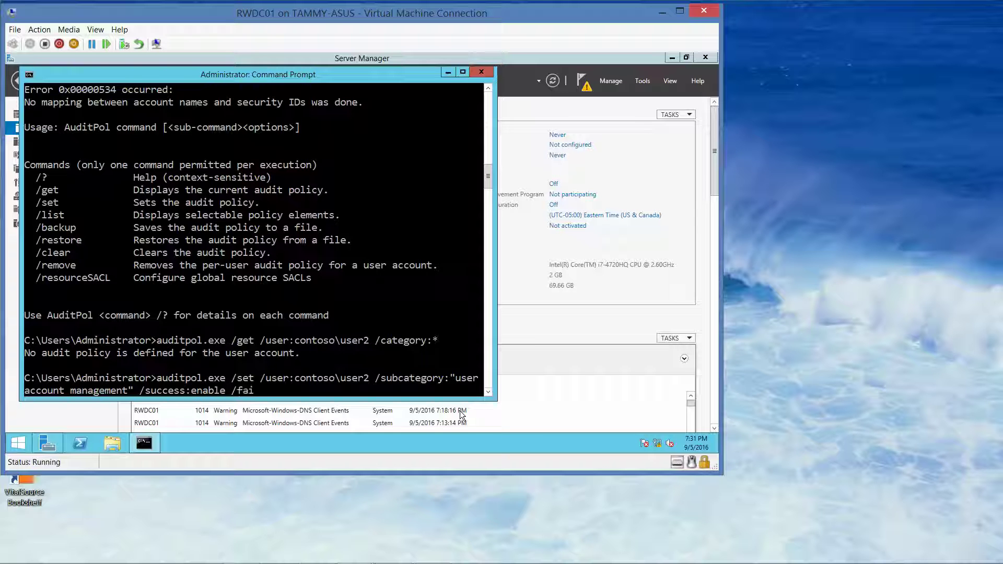
pyautogui.write('lure:enable')
pyautogui.press('Return')
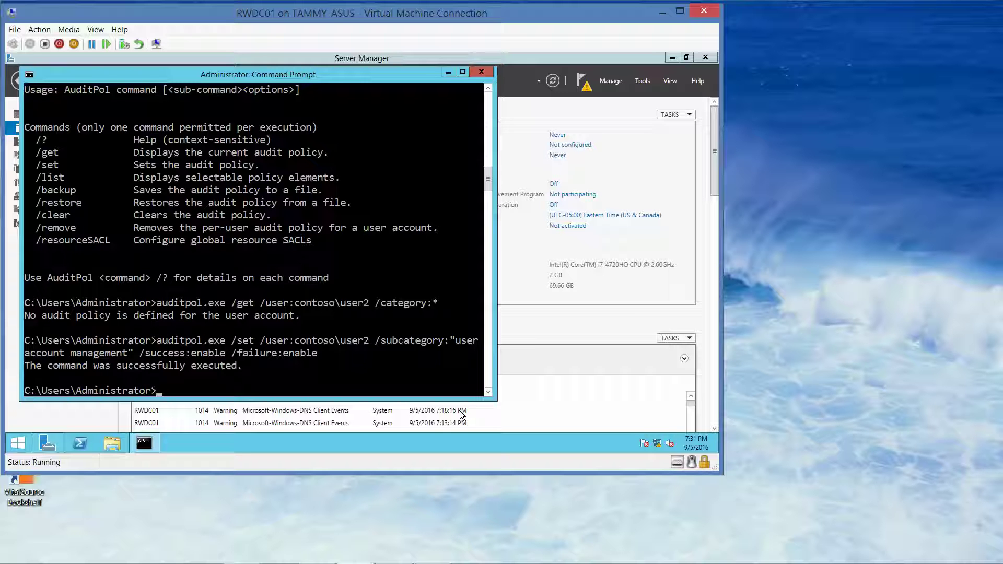
pyautogui.write('auditpol /get /category:')
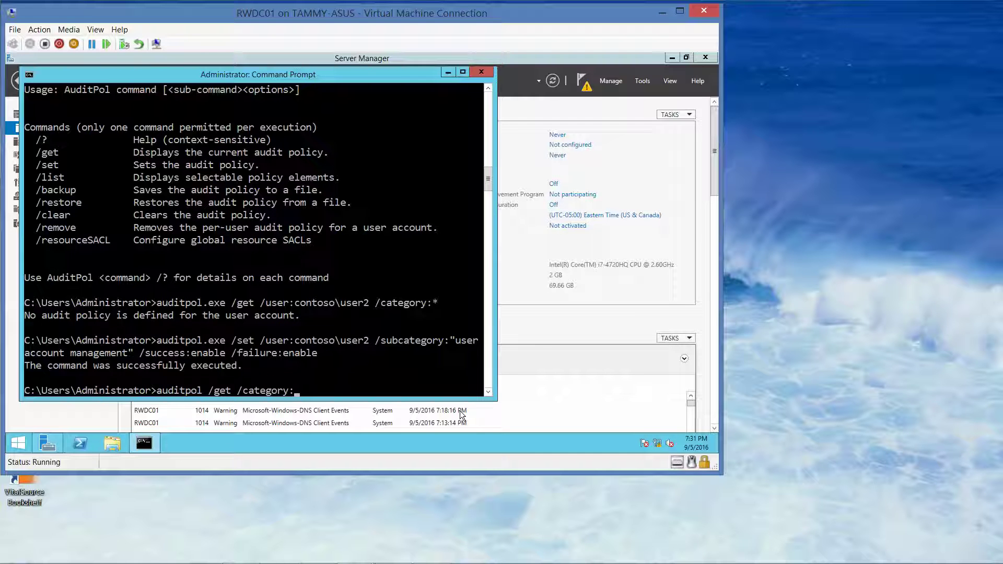
pyautogui.write('*')
# Redisplay the system audit policy with auditpol /get /category:*, then type the per-user query for user2
pyautogui.press('Return')
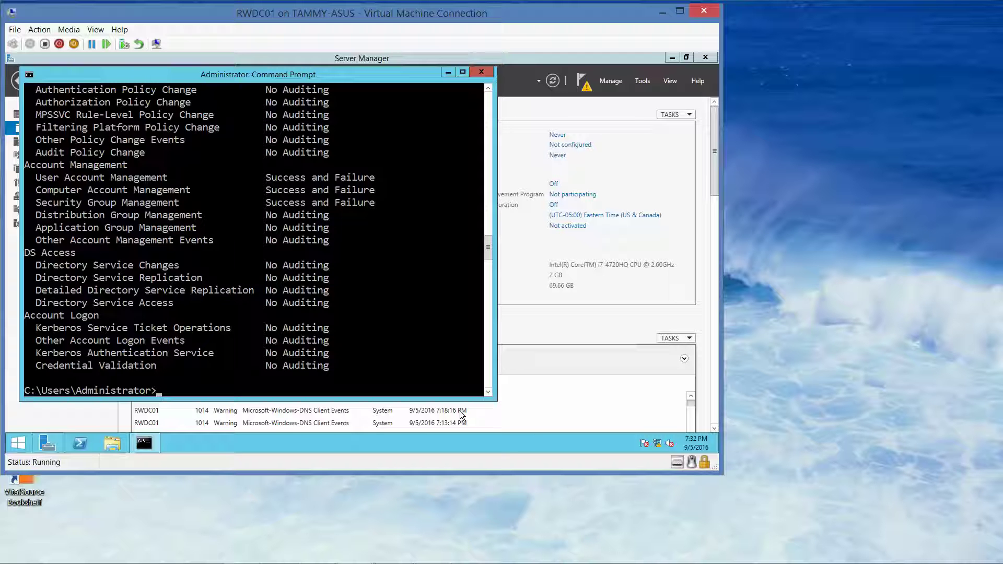
pyautogui.write('auditpol.exe /get /cate')
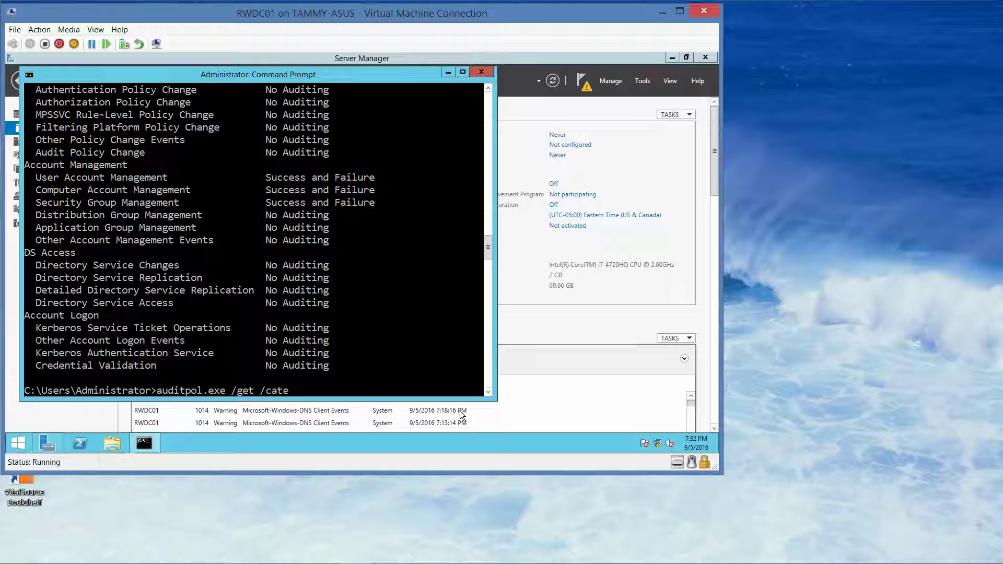
pyautogui.write('gory:* /user:user2')
# Run the per-user audit query for user1 instead of user2, then recall it for editing
pyautogui.press('BackSpace')
pyautogui.write('1')
pyautogui.press('Return')
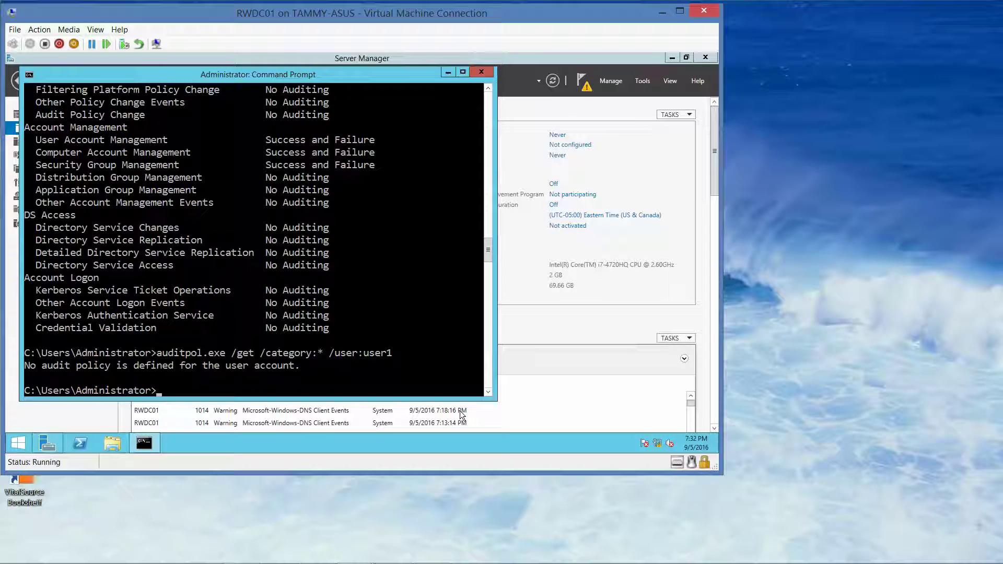
pyautogui.press('Up')
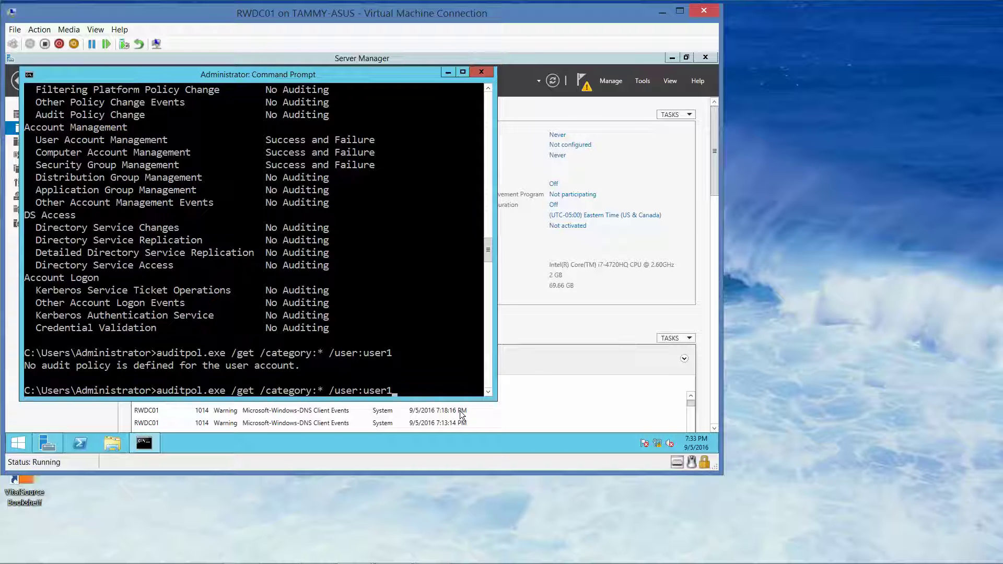
pyautogui.press('BackSpace')
# Run auditpol.exe /get /category:* /user:user2 to list user2's per-user audit settings
pyautogui.write('2')
pyautogui.press('Return')
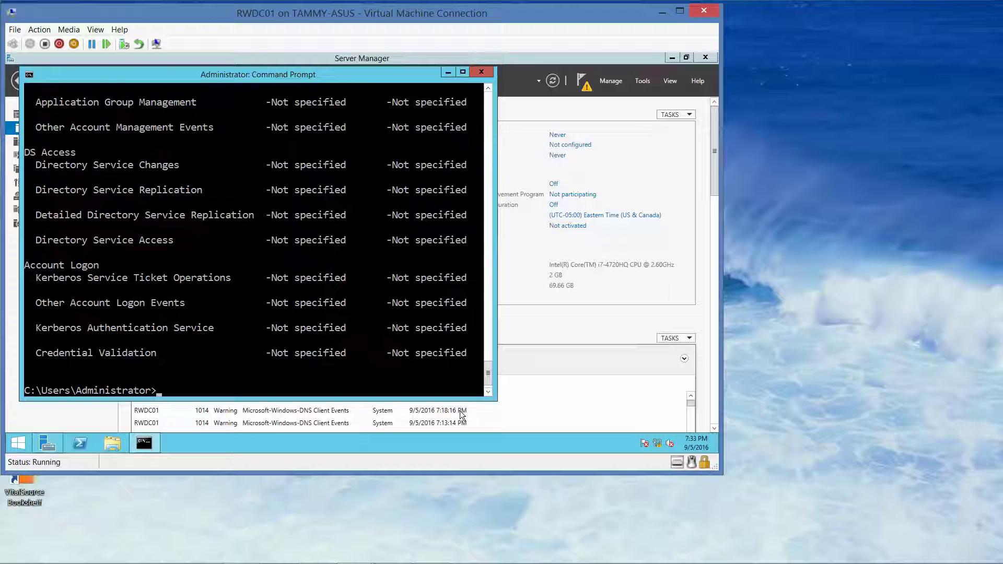
pyautogui.moveTo(470, 563)
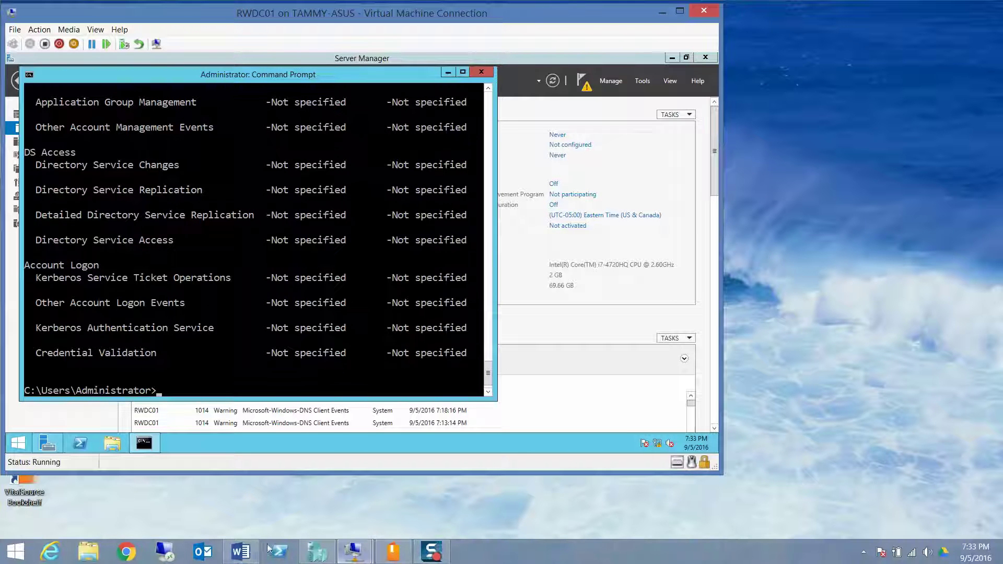
pyautogui.click(241, 551)
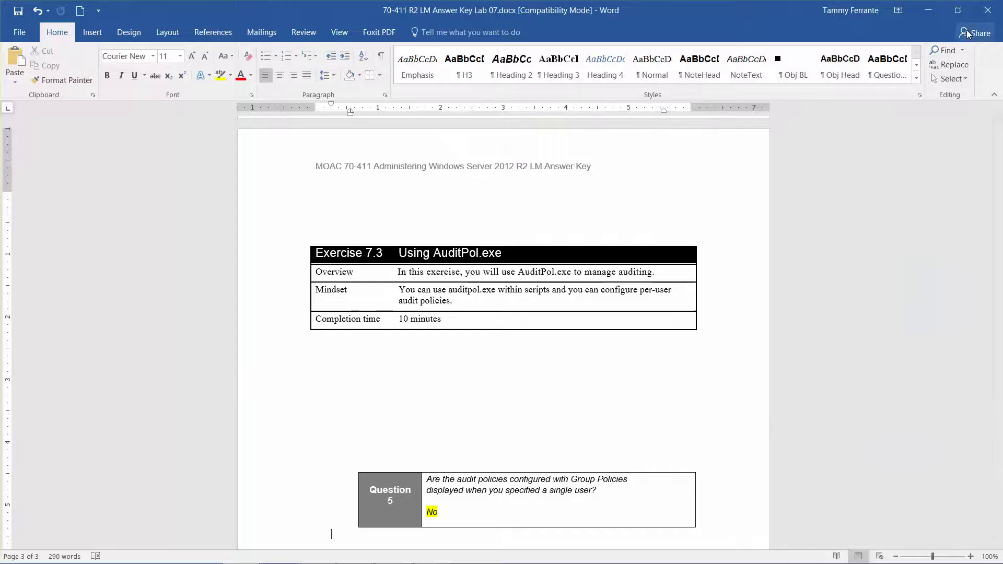
pyautogui.click(932, 15)
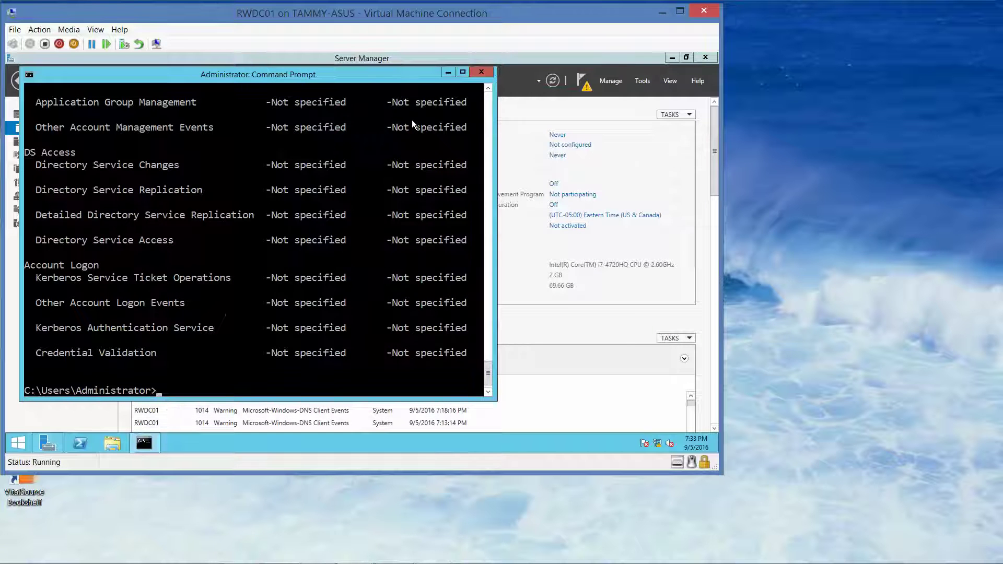
pyautogui.press('super')
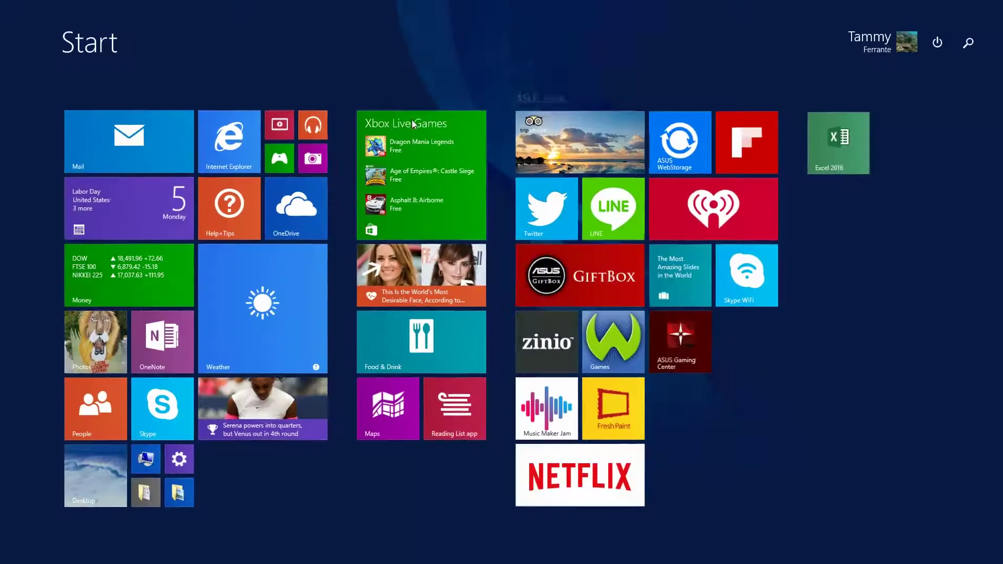
pyautogui.click(105, 459)
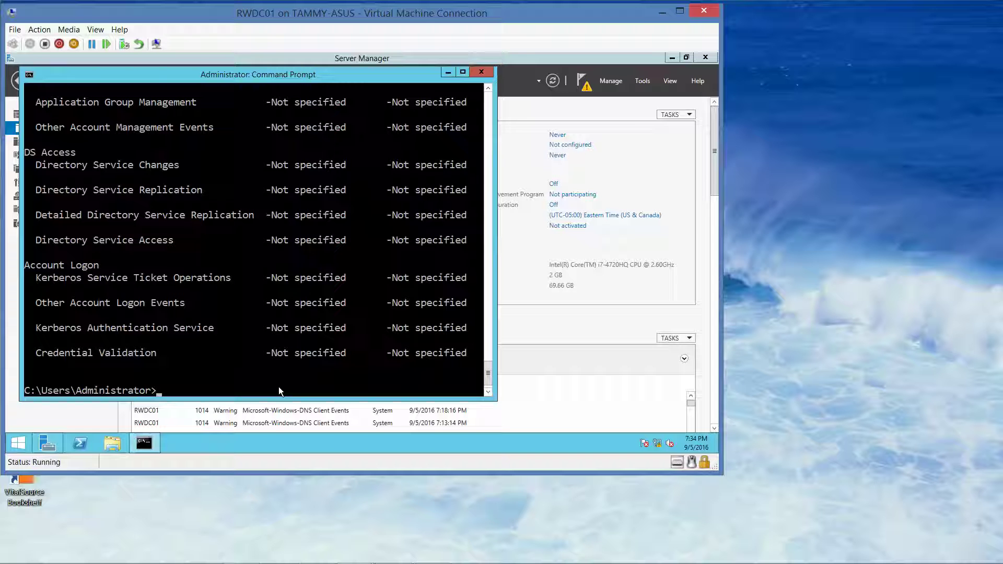
# Remove contoso\user2's per-user audit policy with auditpol /remove, then enter the follow-up /get query
pyautogui.write('auditpol /remove /user:contoso\\')
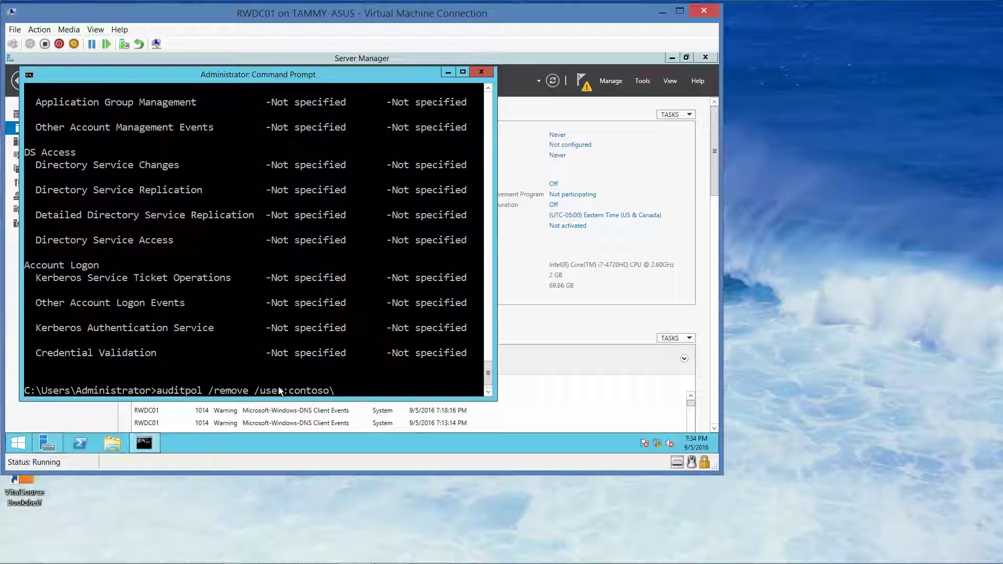
pyautogui.write('user2')
pyautogui.press('Return')
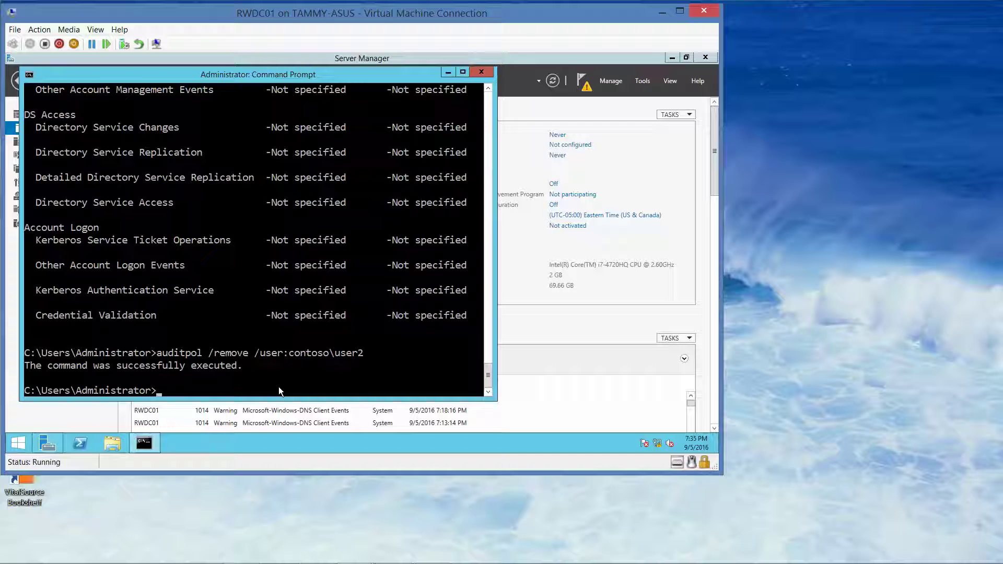
pyautogui.write('auditpol.exe /get /user:conto')
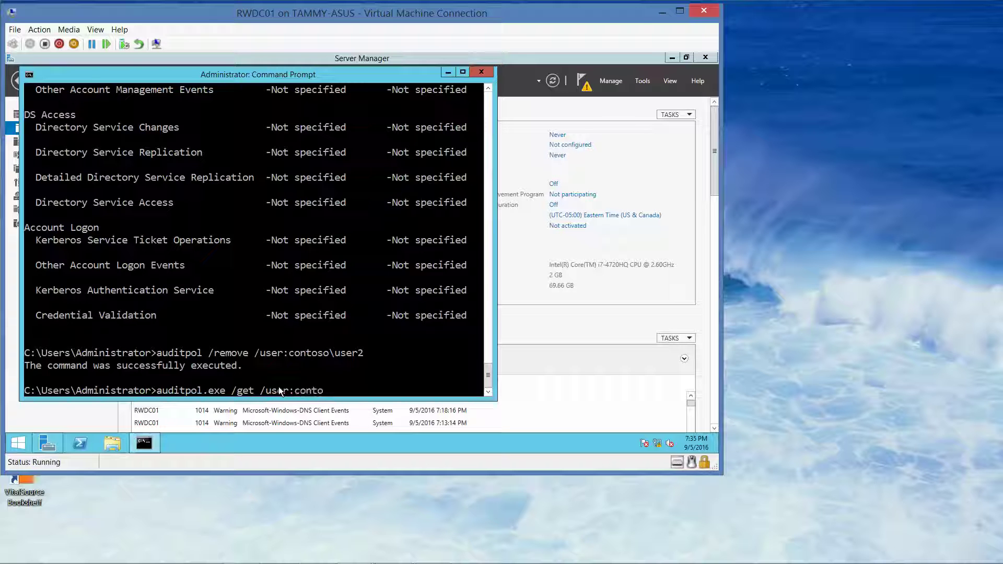
pyautogui.write('so\\user2 /category:*')
# Query per-user audit policy for contoso\user2, then user1, confirming neither has any defined
pyautogui.press('Return')
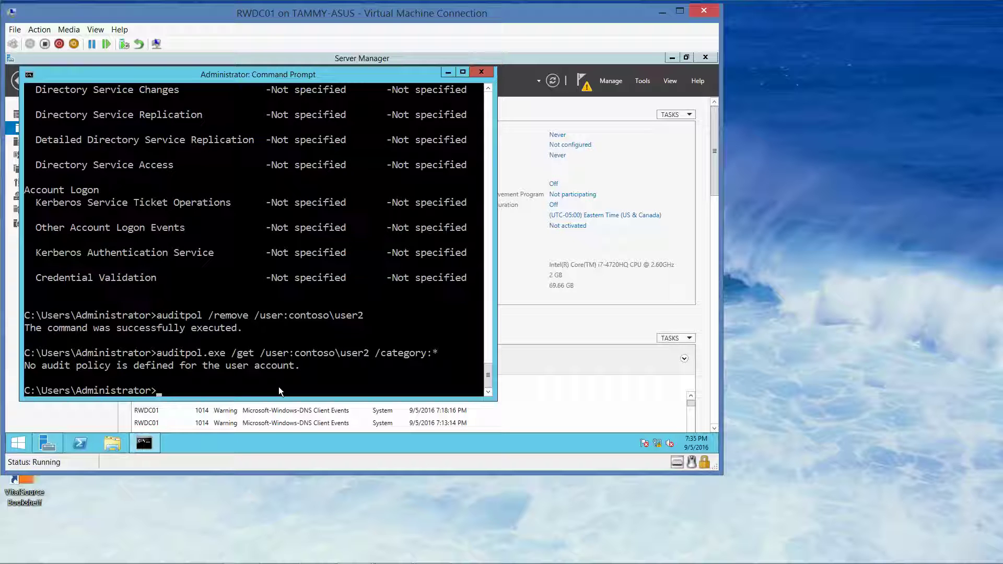
pyautogui.press('Up')
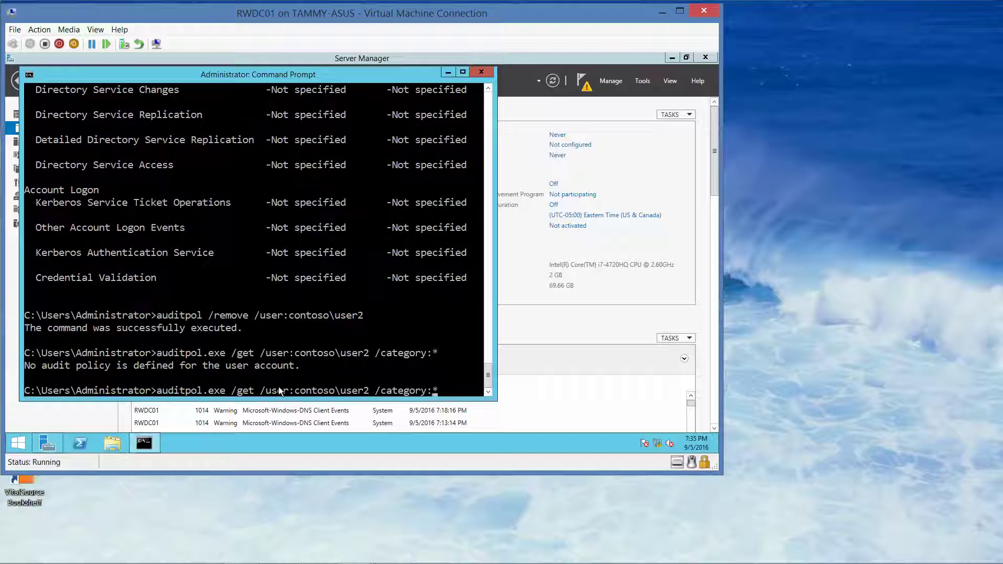
pyautogui.press('Left')
pyautogui.write('1')
pyautogui.press('Delete')
pyautogui.press('Return')
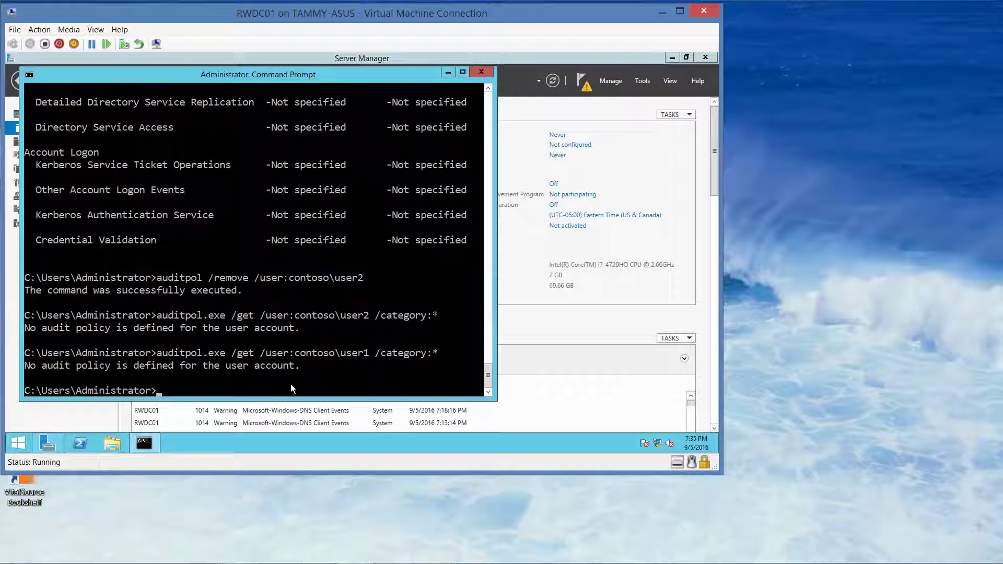
pyautogui.moveTo(354, 562)
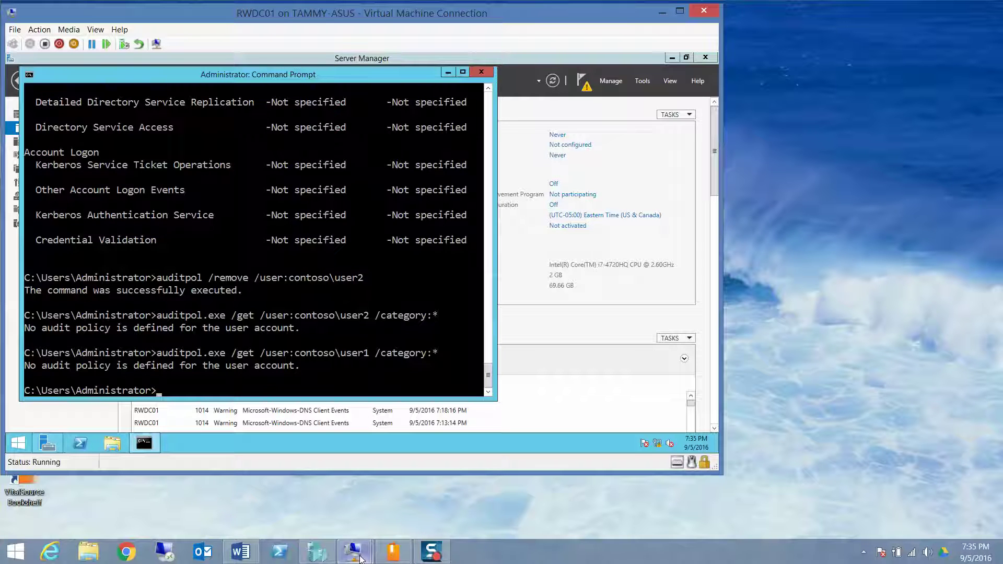
pyautogui.moveTo(360, 559)
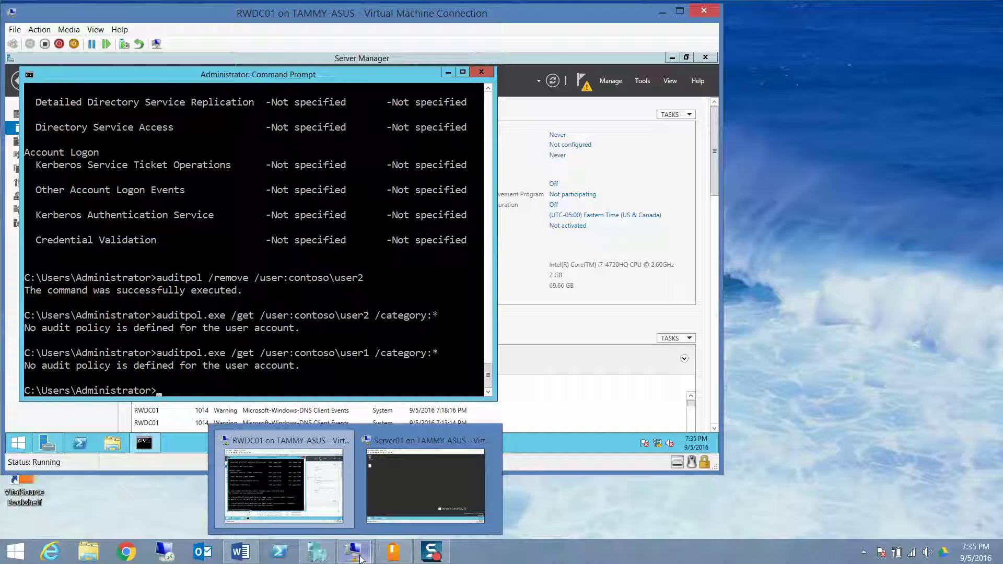
# In Hyper-V Manager, collapse Server01's checkpoint tree and create a checkpoint of RWDC01
pyautogui.click(317, 553)
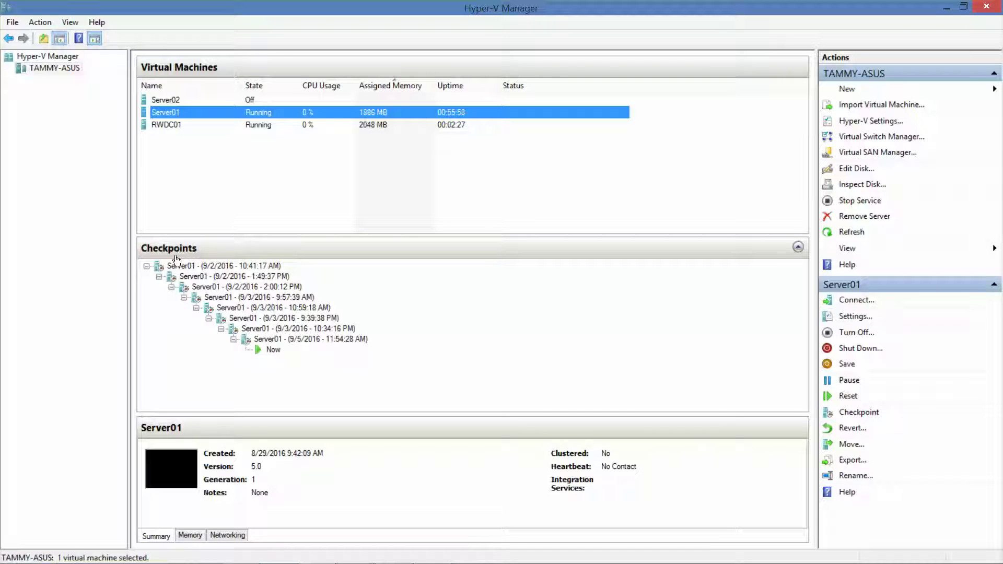
pyautogui.click(147, 267)
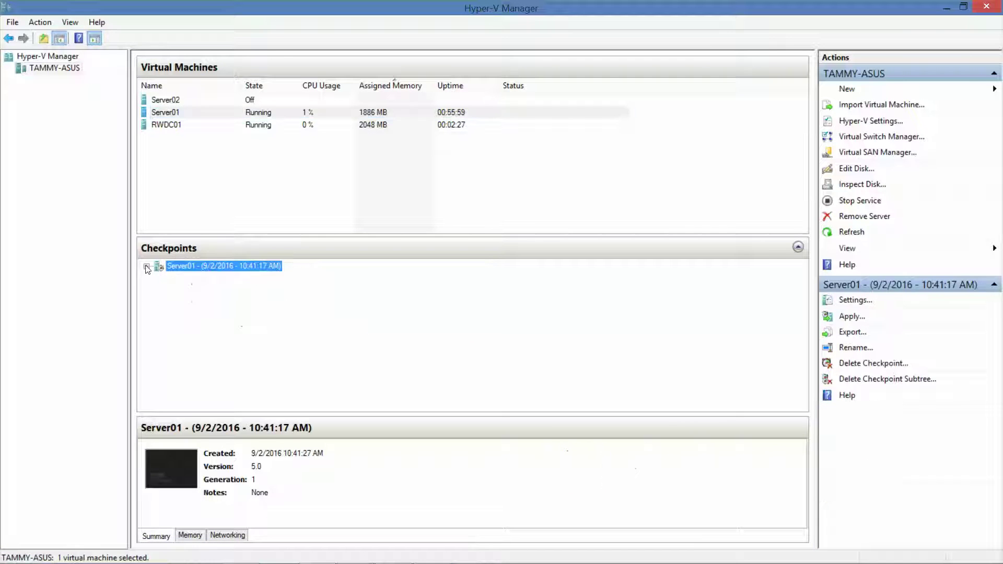
pyautogui.rightClick(173, 111)
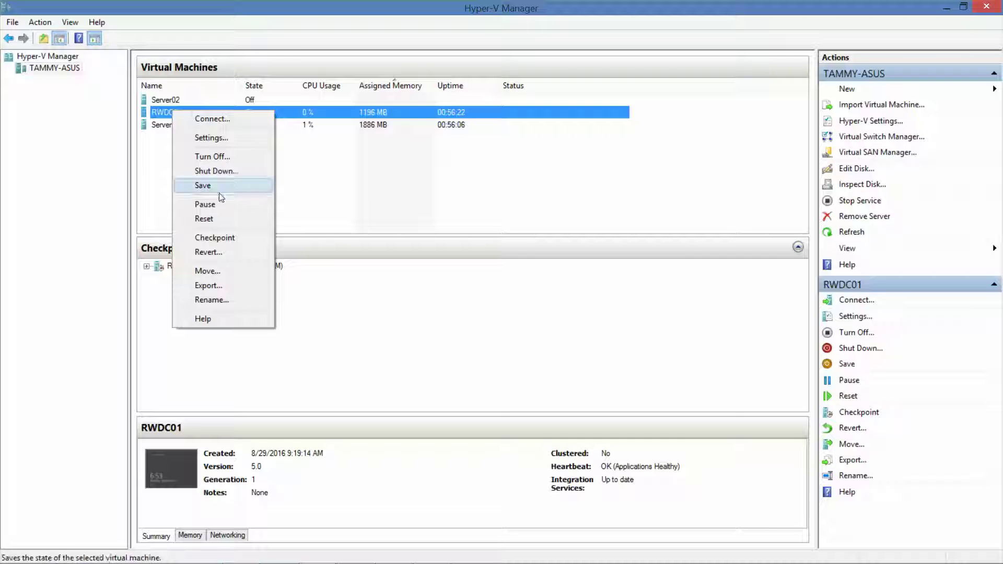
pyautogui.click(222, 237)
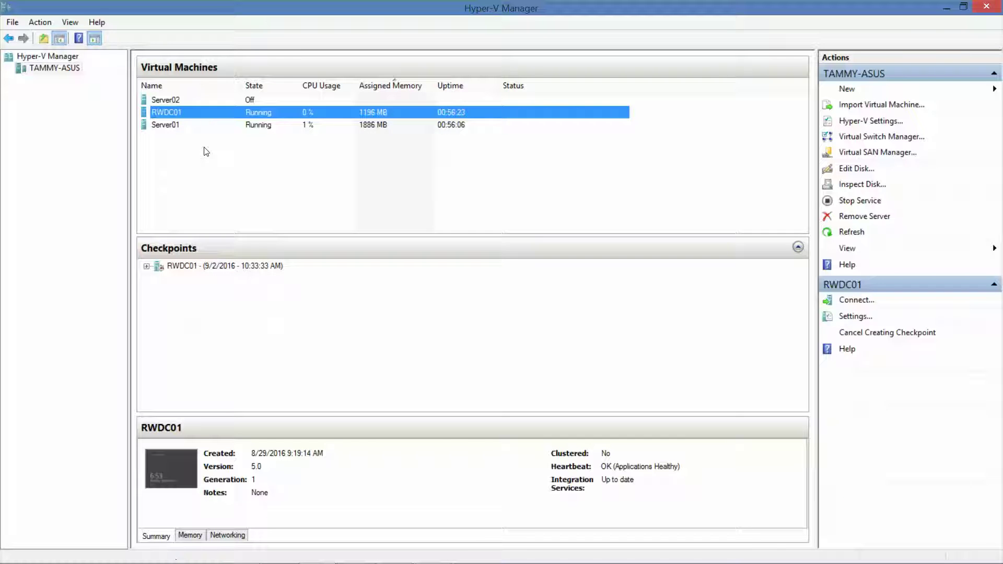
# Create a checkpoint of Server01 and minimize Hyper-V Manager
pyautogui.click(170, 123)
pyautogui.rightClick(170, 123)
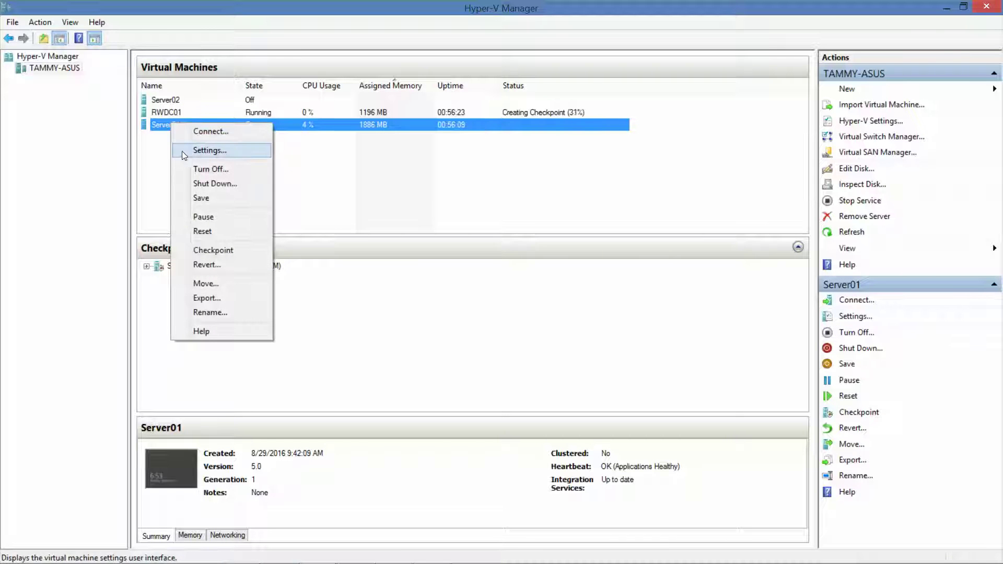
pyautogui.click(214, 253)
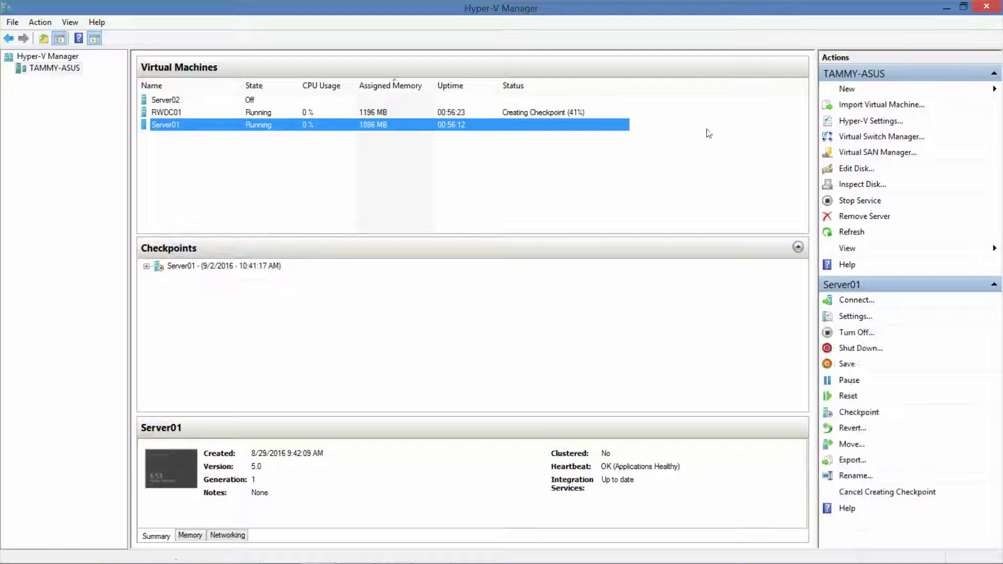
pyautogui.click(943, 7)
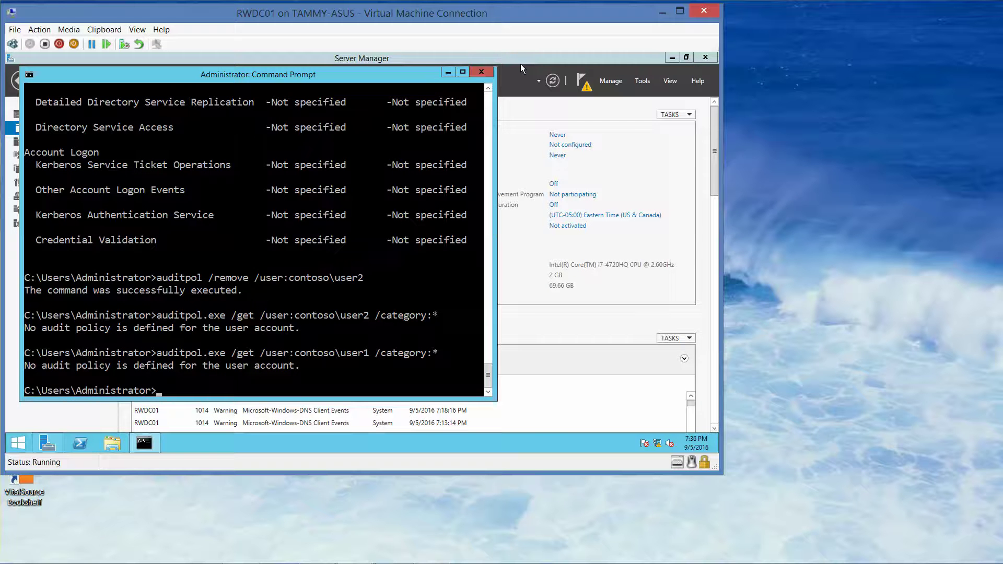
pyautogui.moveTo(361, 558)
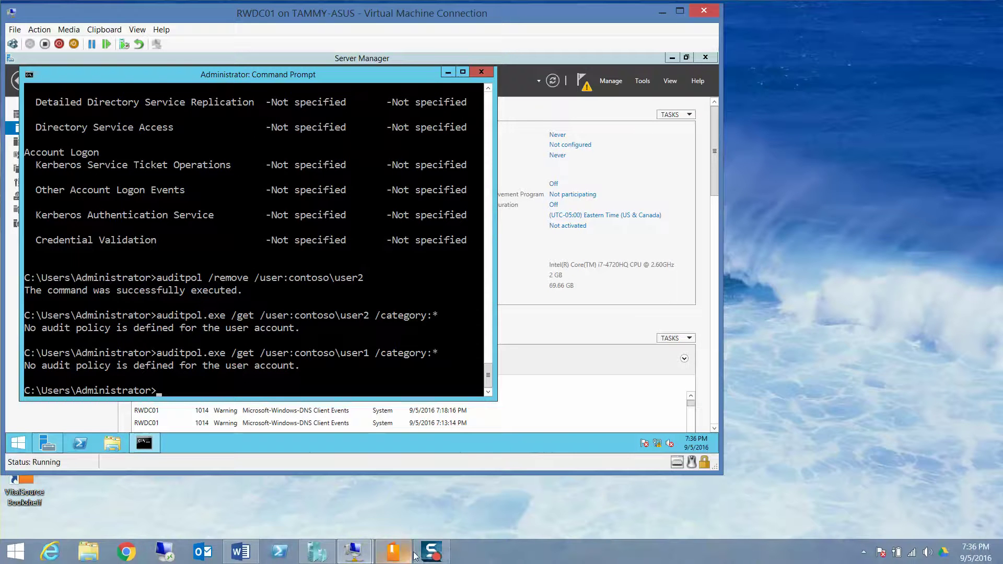